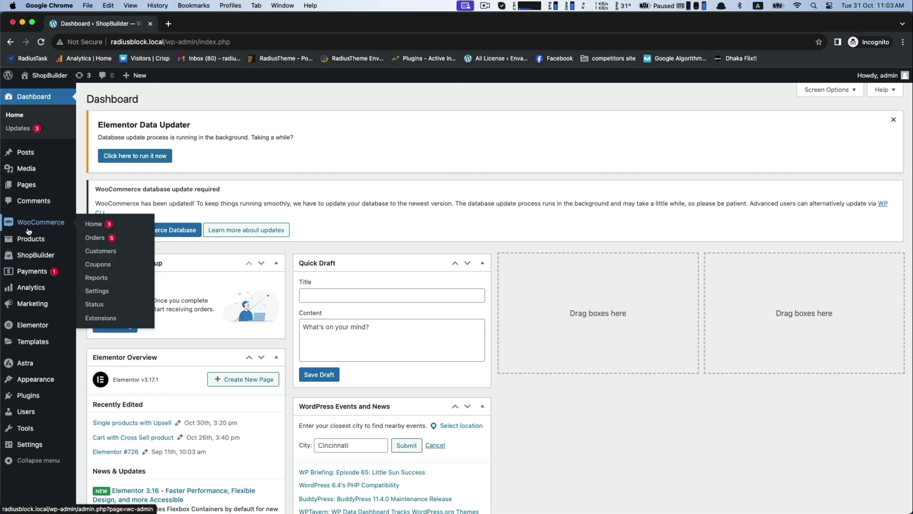
Start a new template from the ShopBuilder Templates Builder list
mouse_move(46, 257)
left_click(109, 257)
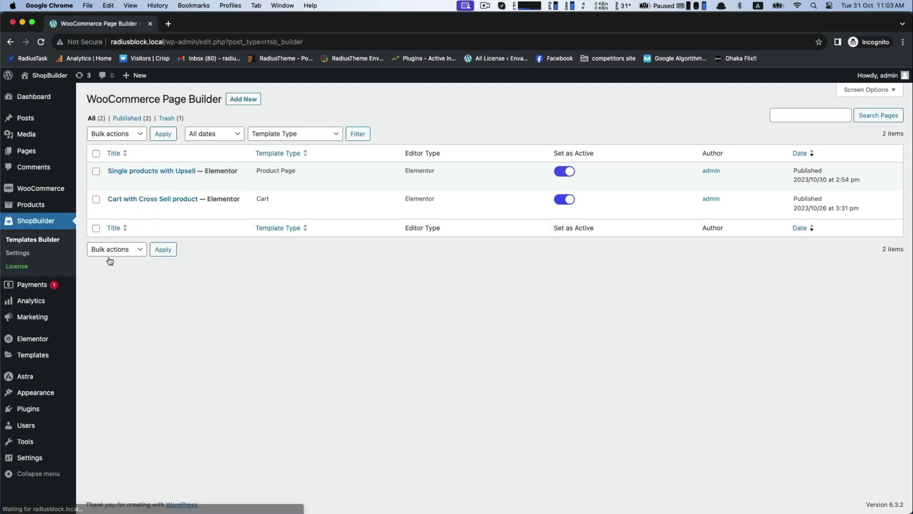
left_click(243, 99)
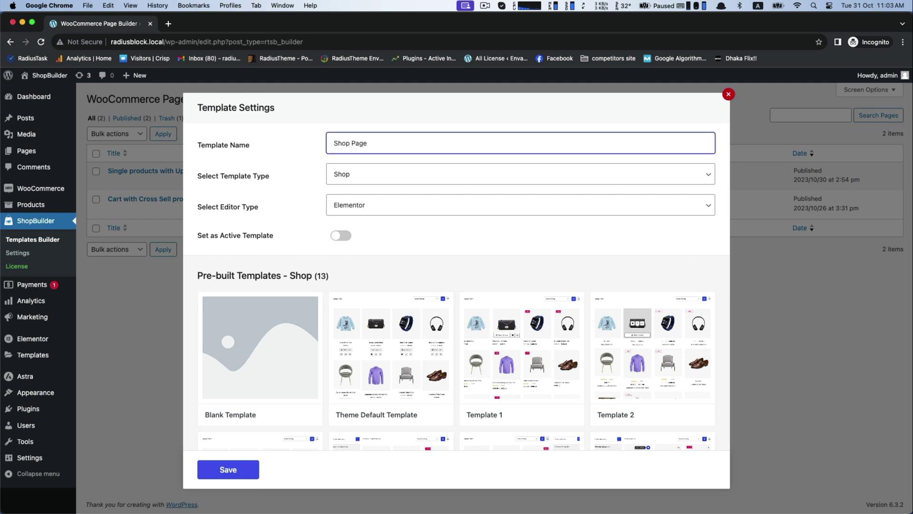
Create 'Shop Page' as the active Shop template and open it in Elementor
left_click(347, 174)
left_click(336, 177)
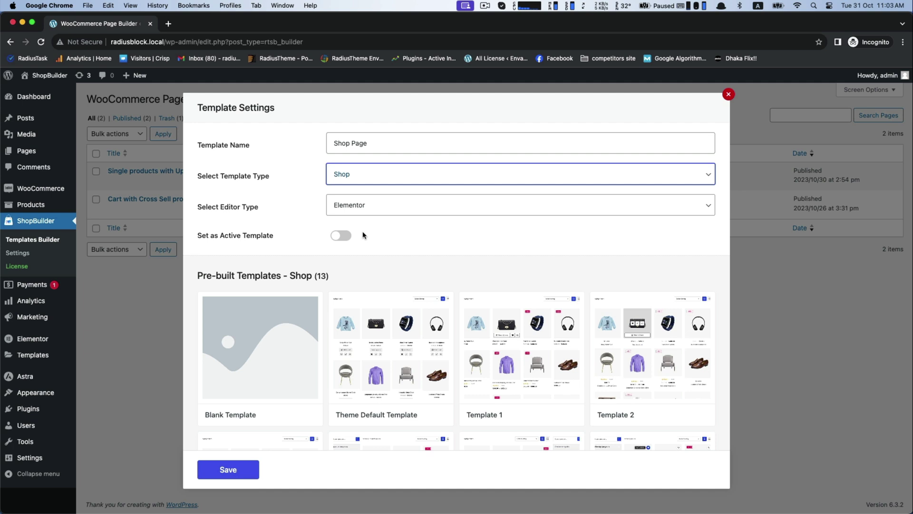
left_click(342, 236)
scroll(258, 226, "down", 3)
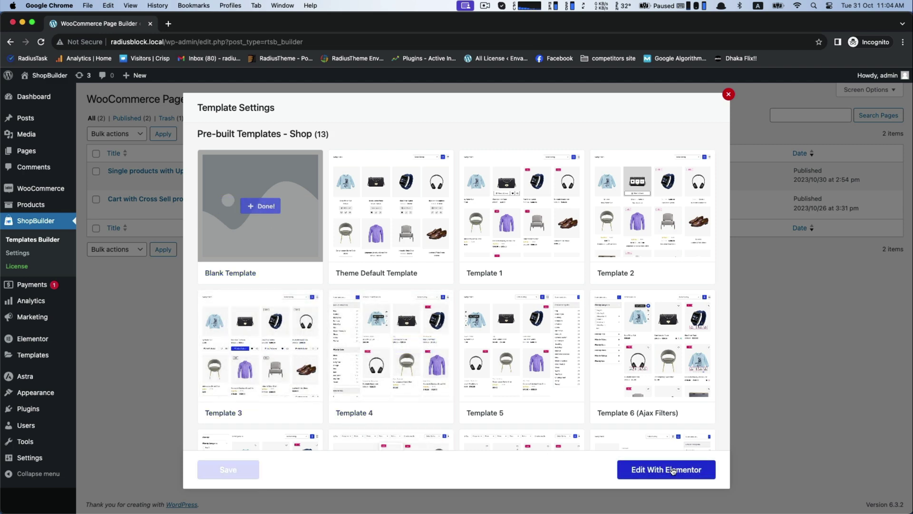
left_click(651, 470)
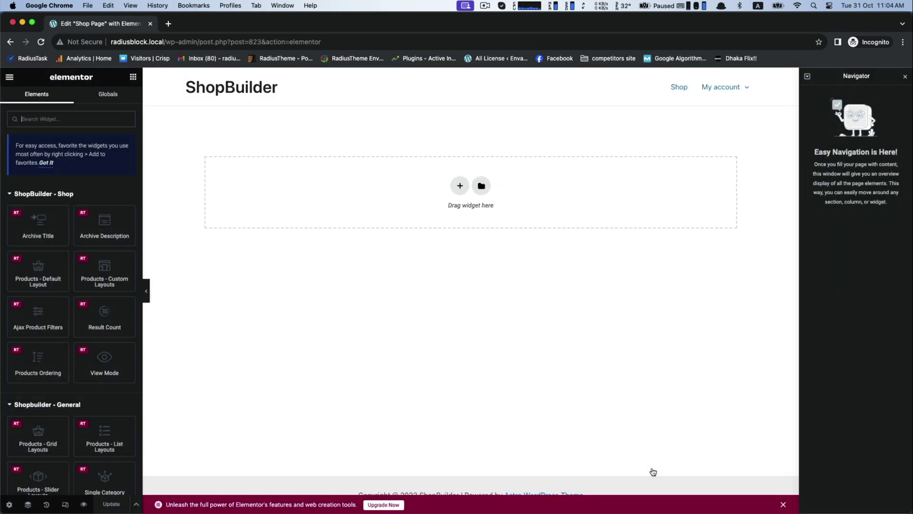
Add a centre-aligned Archive Title widget showing 'Shop' at the top of the canvas
left_click(454, 186)
left_click(722, 172)
left_click_drag(38, 225, 446, 204)
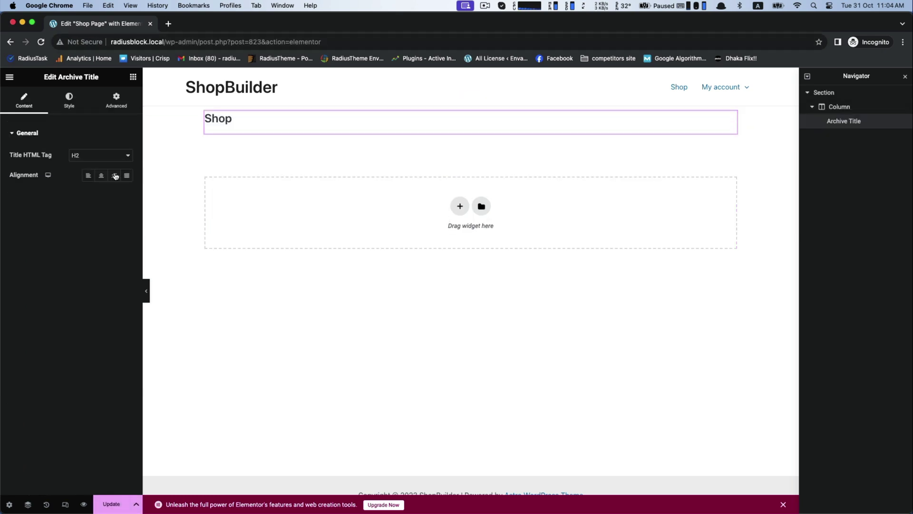
left_click(69, 102)
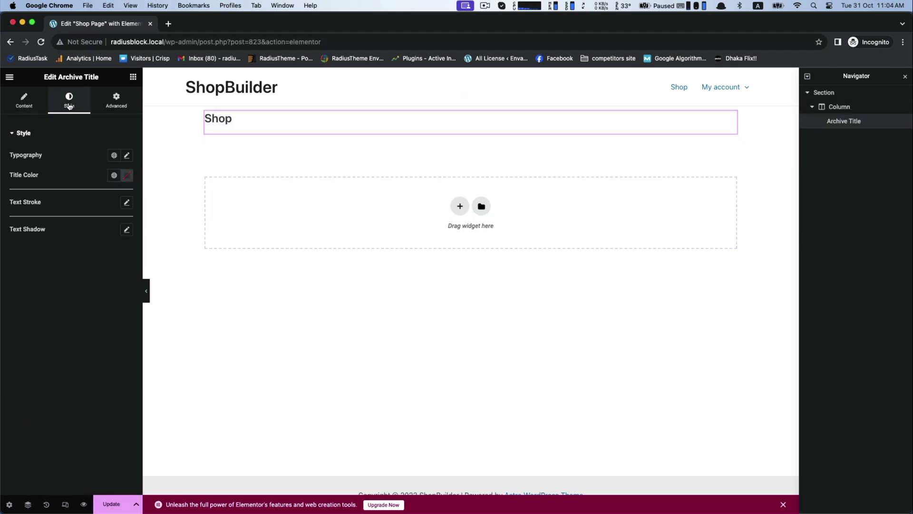
left_click(24, 104)
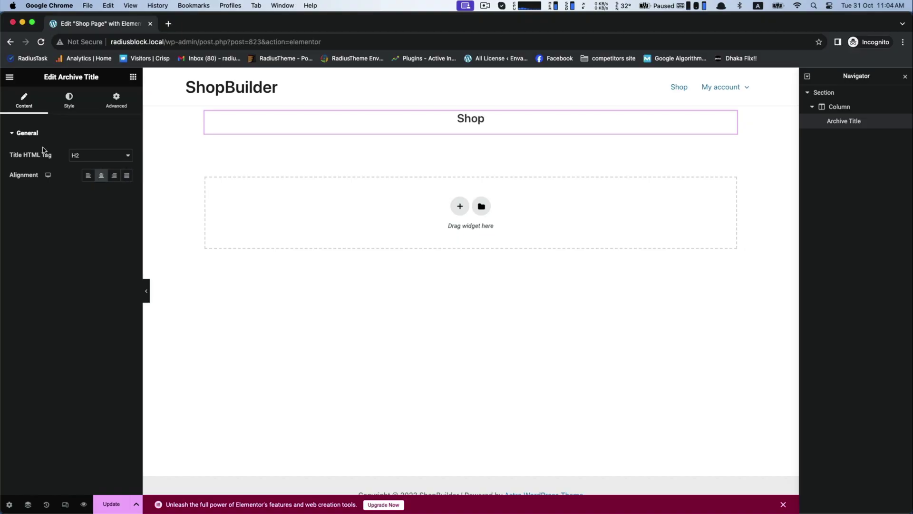
left_click(133, 78)
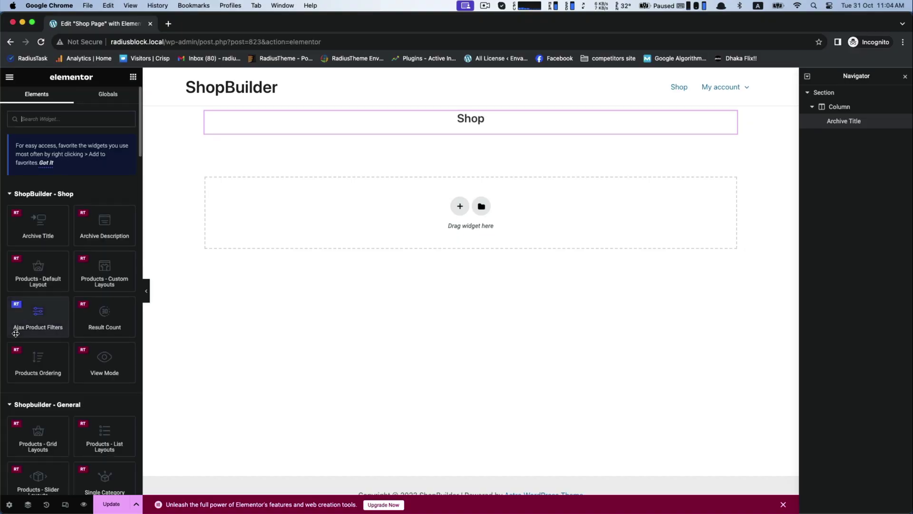
scroll(34, 328, "down", 2)
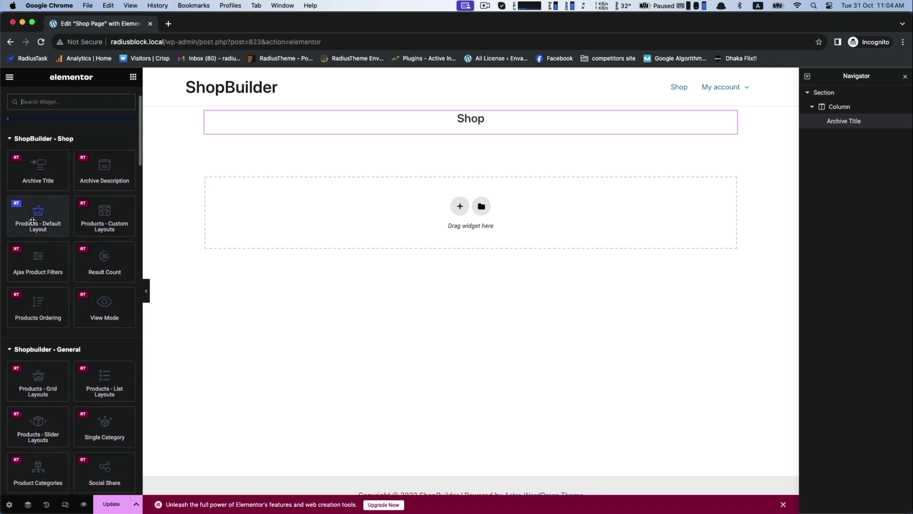
left_click_drag(32, 221, 434, 214)
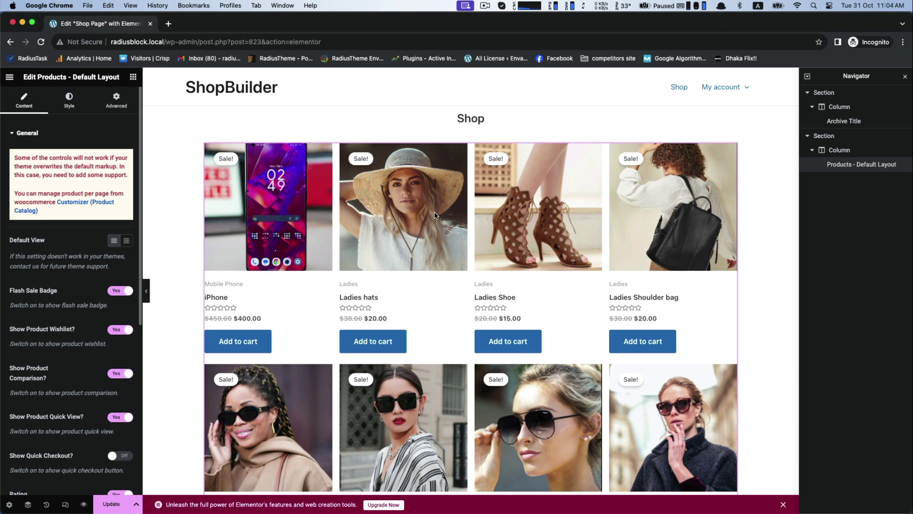
scroll(441, 219, "down", 15)
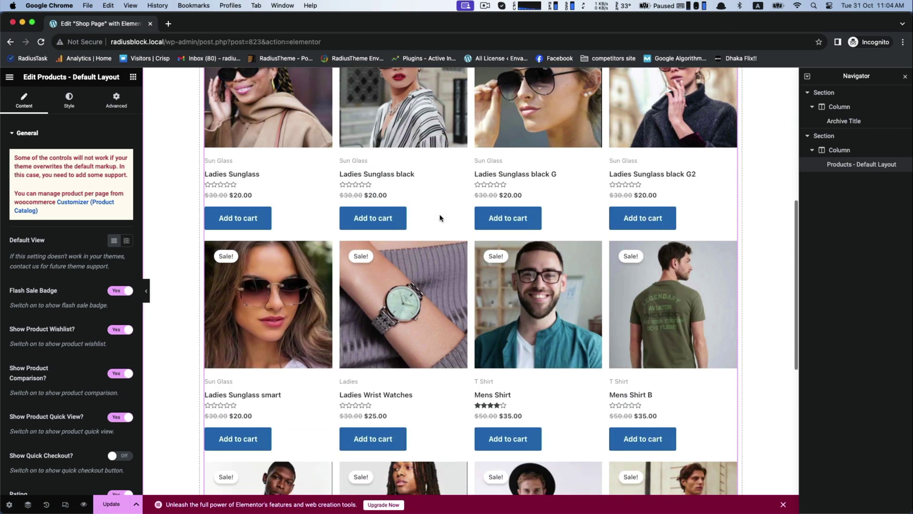
scroll(440, 218, "up", 10)
scroll(440, 218, "up", 4)
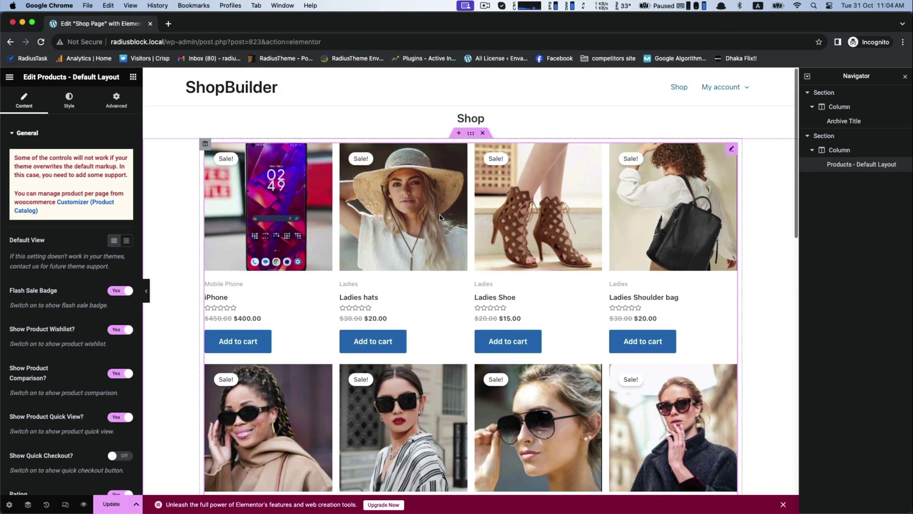
left_click(483, 134)
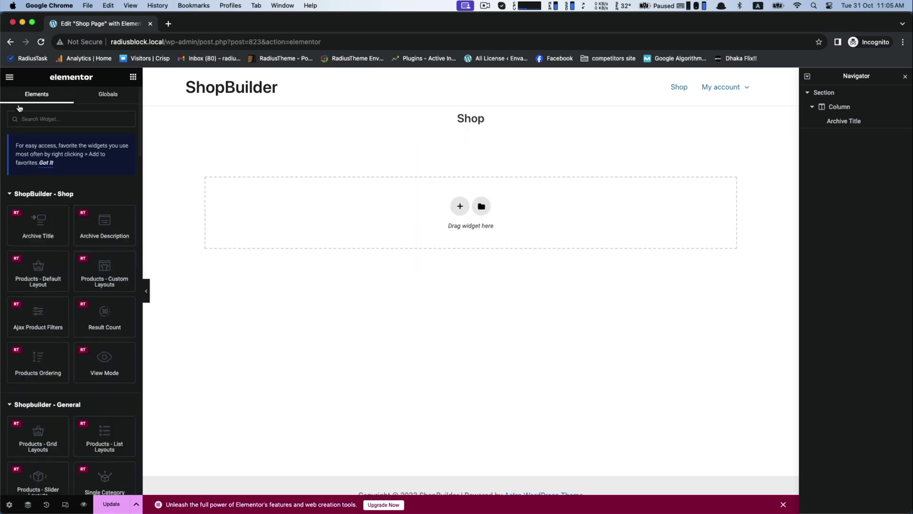
Insert the Products - Custom Layouts grid below the title, then add an empty section above it
scroll(38, 305, "down", 1)
left_click_drag(92, 254, 423, 215)
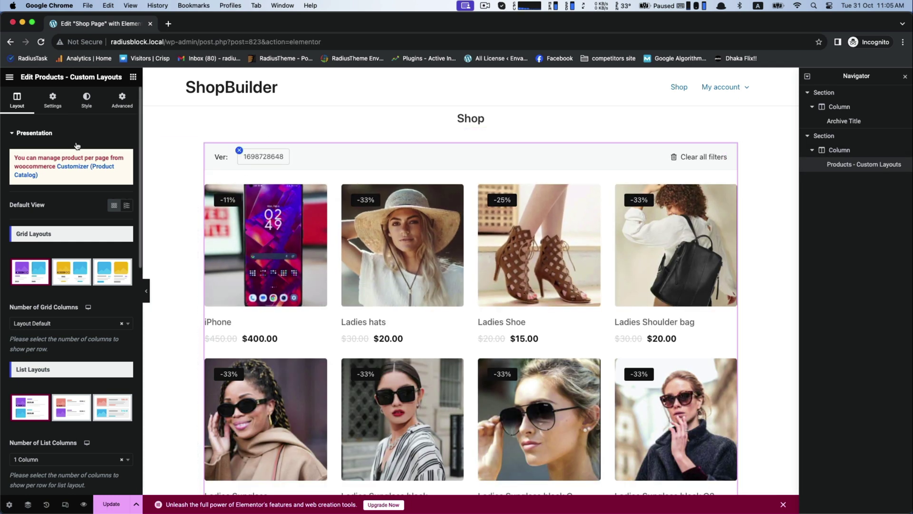
left_click(59, 108)
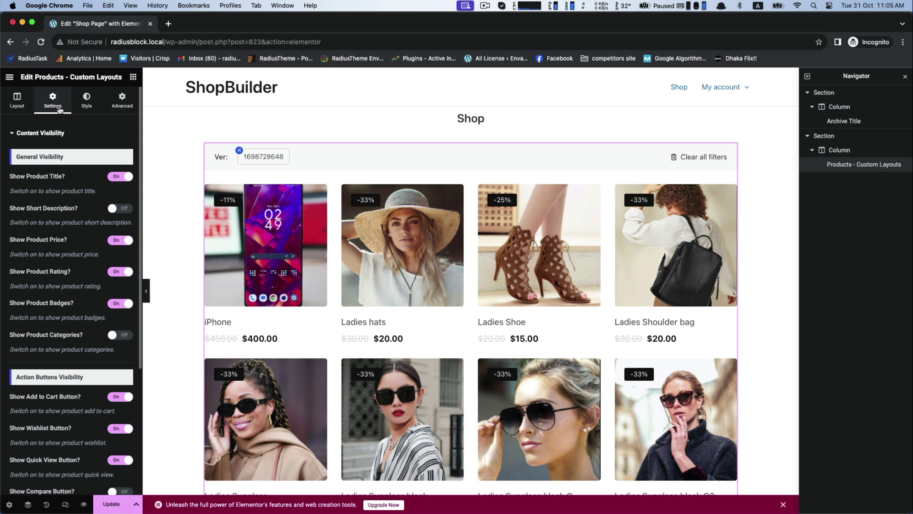
scroll(23, 202, "down", 1)
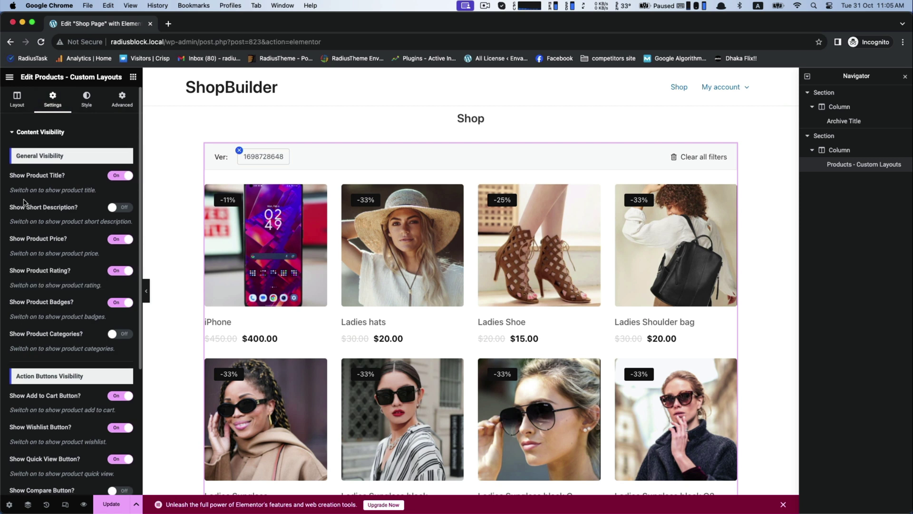
left_click(28, 110)
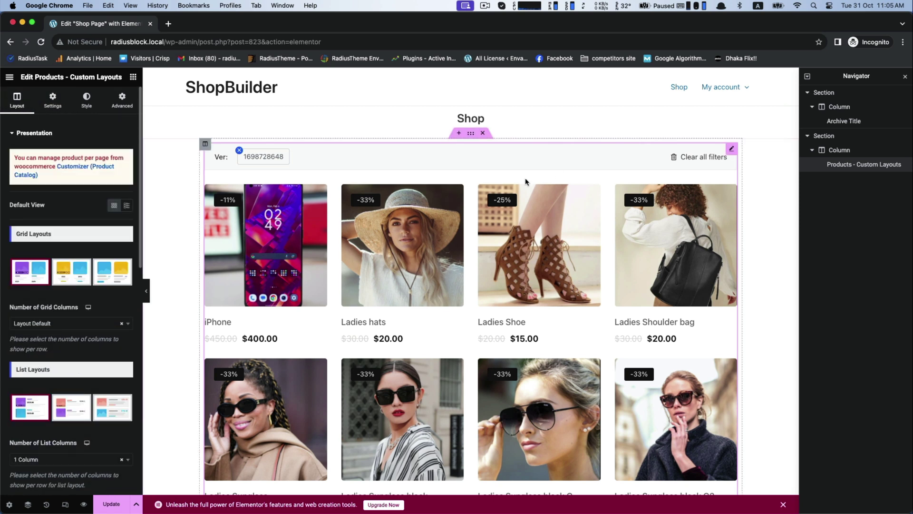
left_click(458, 133)
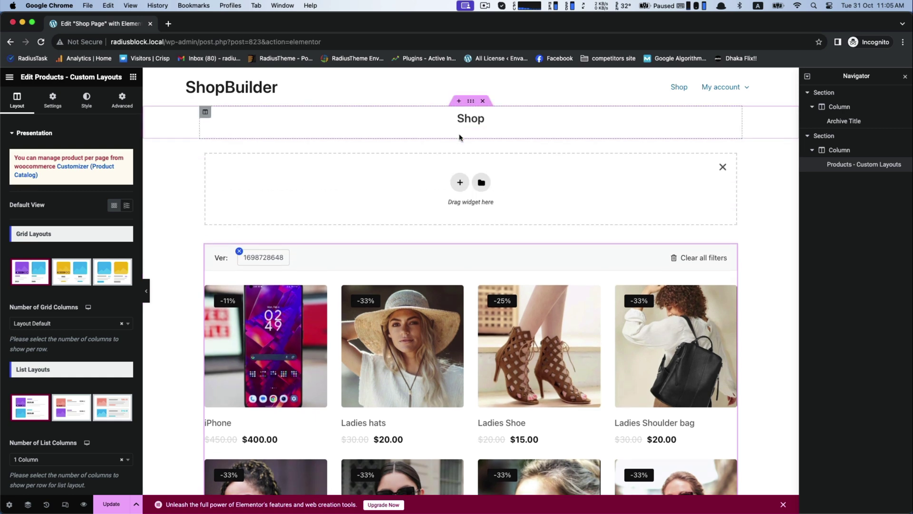
Add a centred Heading reading 'This is Custom Product Layout' above the product grid
left_click(133, 77)
scroll(38, 304, "down", 10)
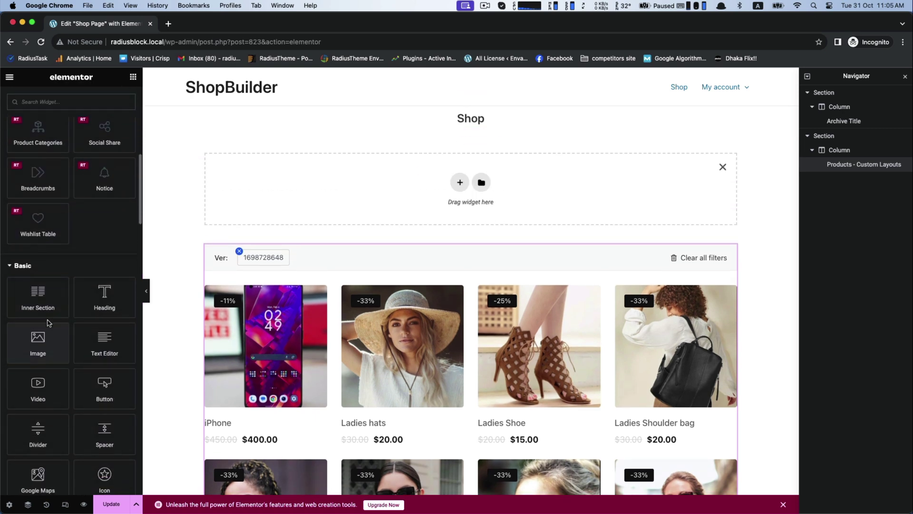
left_click_drag(104, 295, 428, 224)
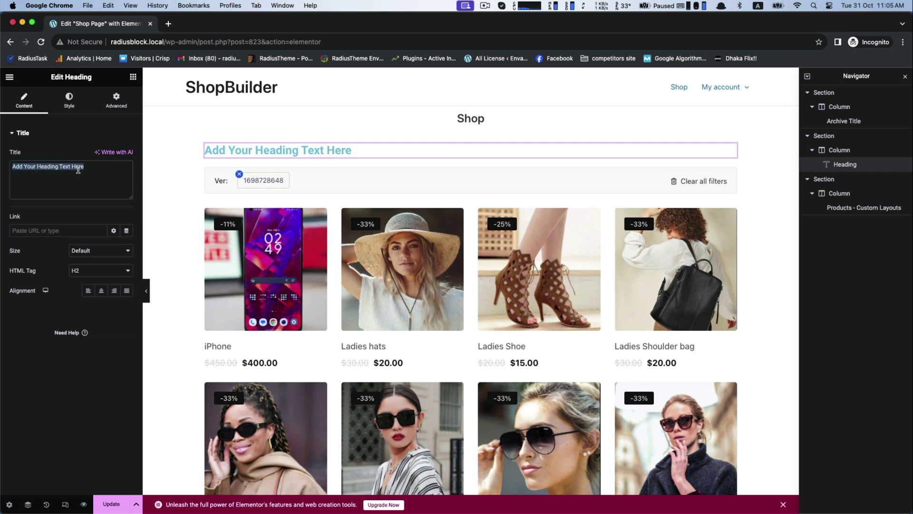
type("This is Custom Product Layout")
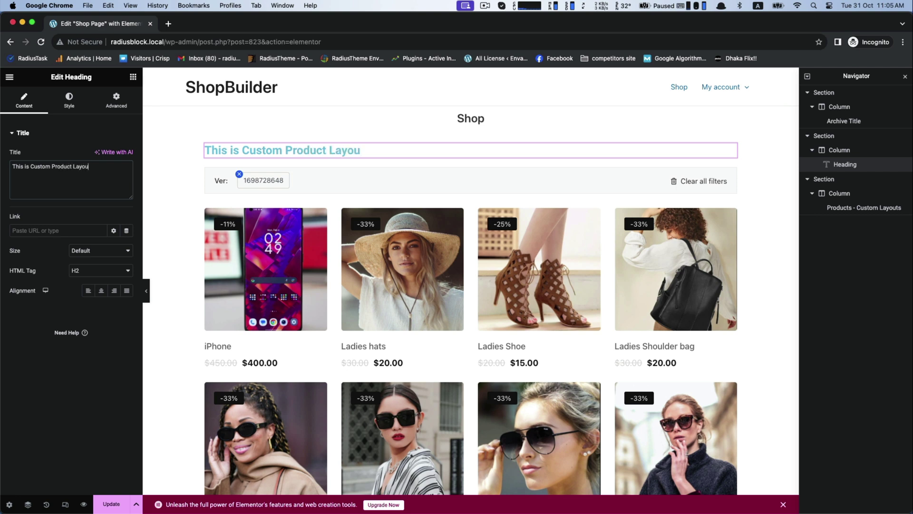
left_click(99, 291)
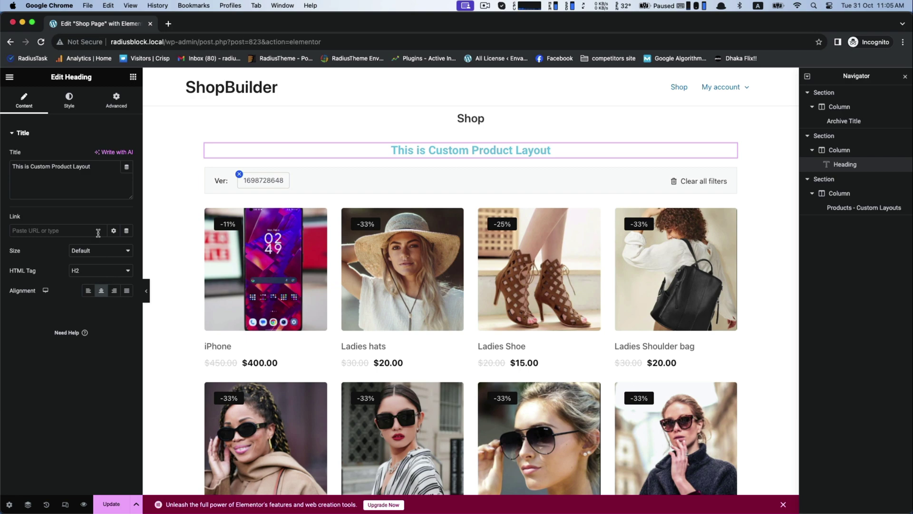
scroll(484, 323, "down", 10)
scroll(481, 339, "up", 3)
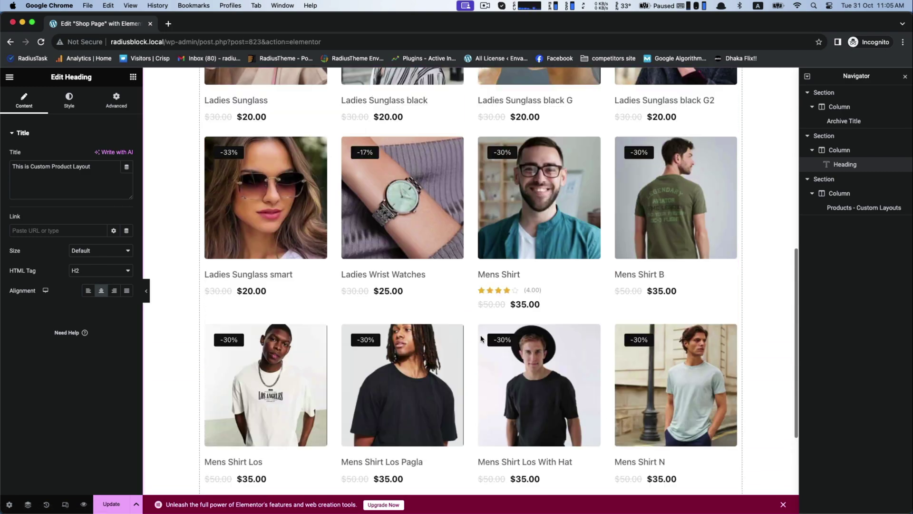
Compare Grid Layouts 2 and 3 on the product grid, then revert to Grid Layout 1
scroll(481, 339, "up", 4)
left_click(453, 301)
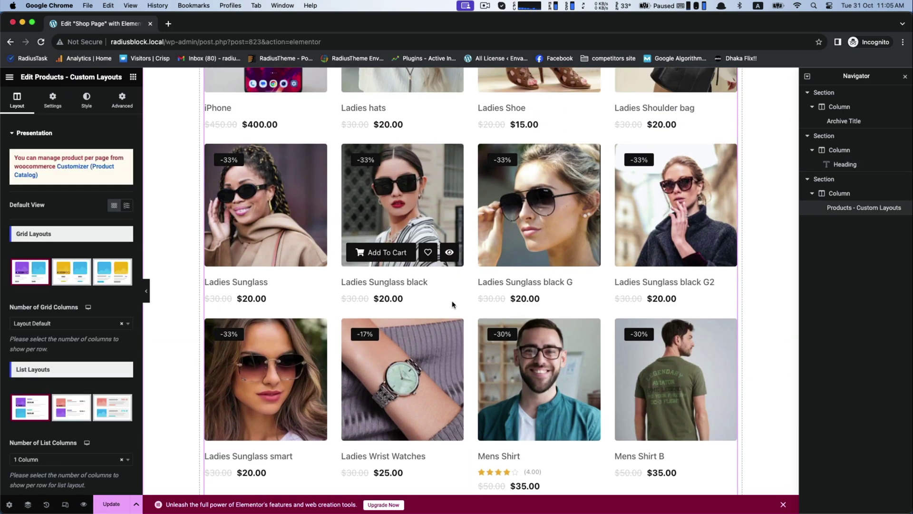
left_click(81, 279)
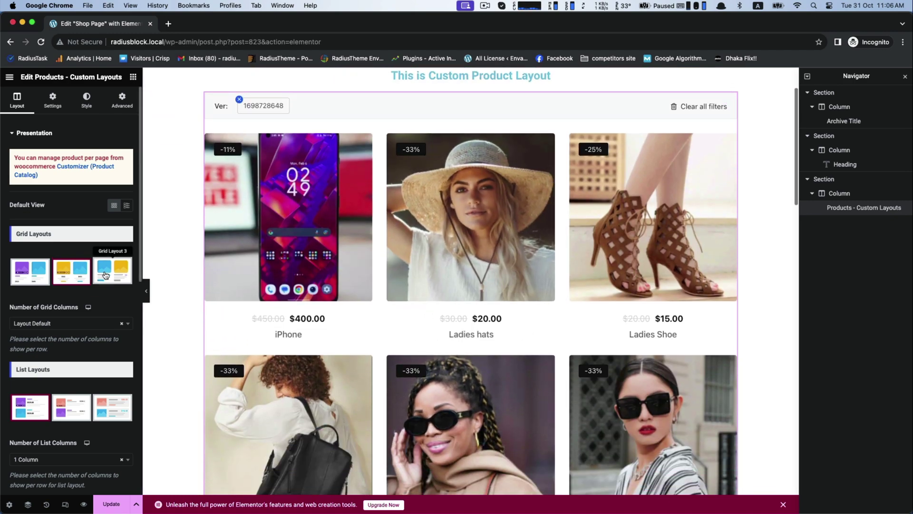
left_click(106, 275)
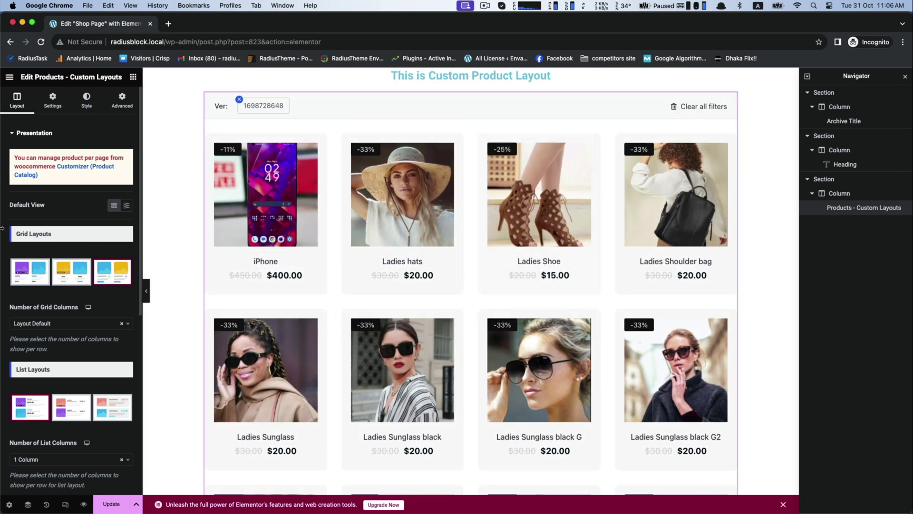
left_click(30, 272)
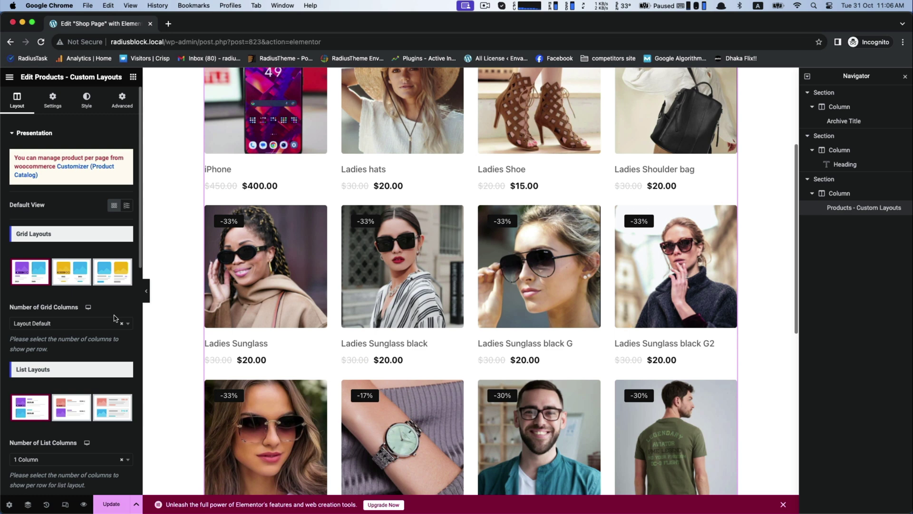
scroll(114, 318, "down", 10)
Use Action Button Layout 2 and turn off Show Add to Cart Text
left_click(72, 319)
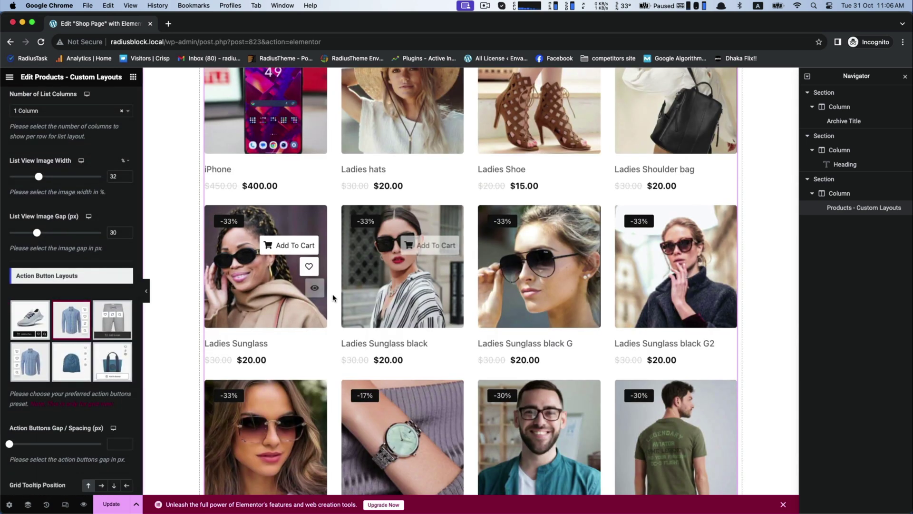
scroll(60, 160, "up", 8)
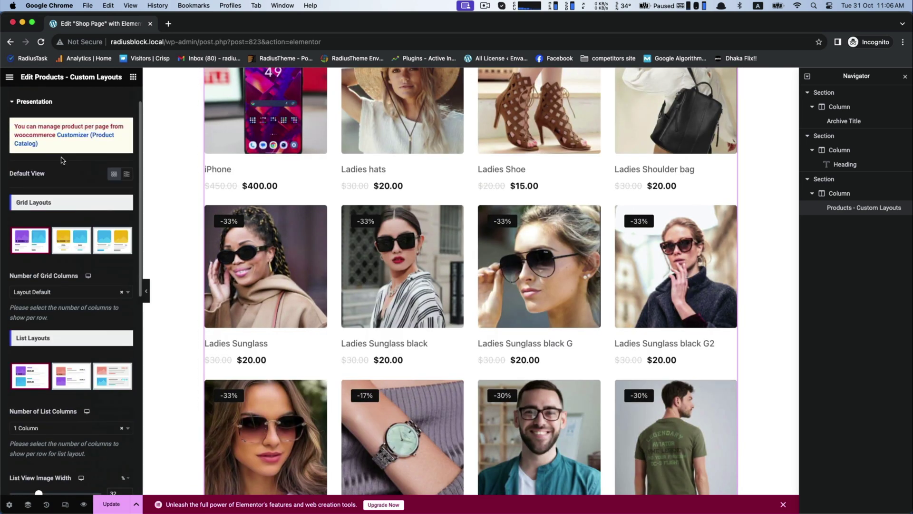
scroll(61, 160, "up", 1)
left_click(54, 109)
scroll(101, 288, "down", 5)
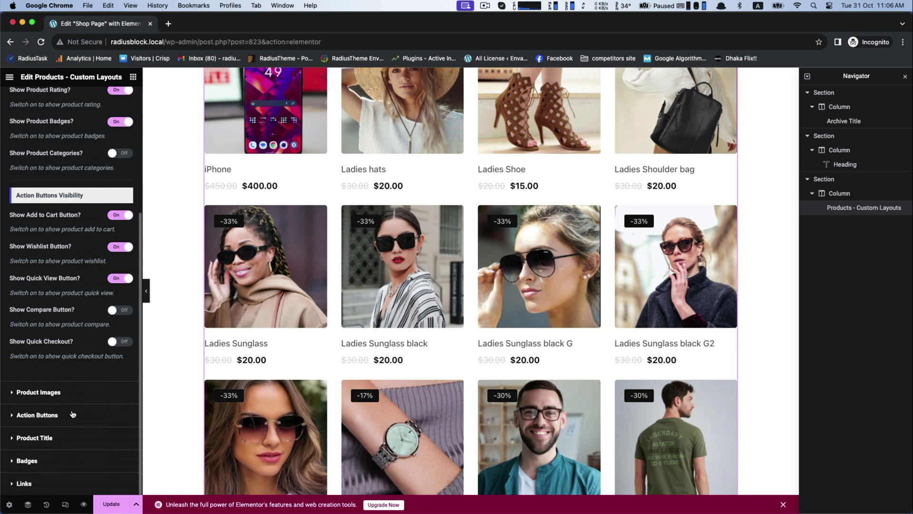
left_click(38, 415)
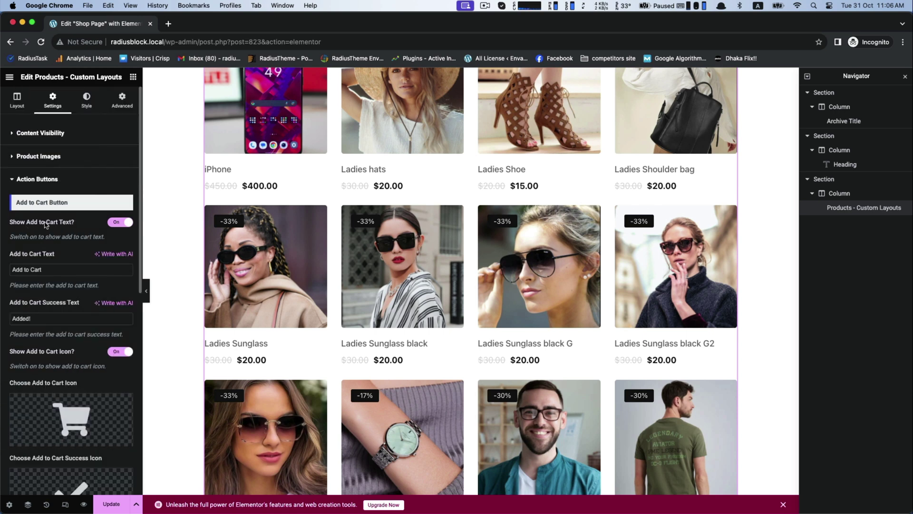
left_click(118, 222)
Try the action button presets and keep Preset 5 with floating icons
mouse_move(310, 246)
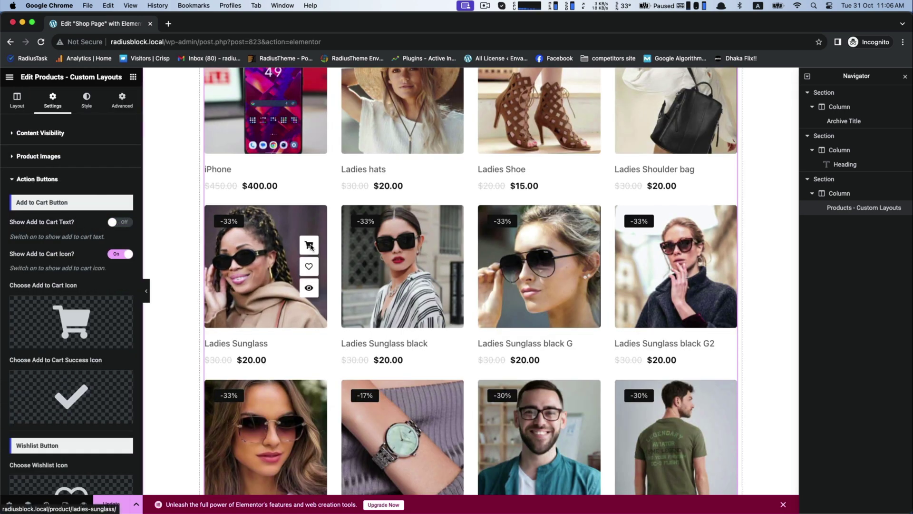
left_click(16, 101)
scroll(56, 287, "down", 10)
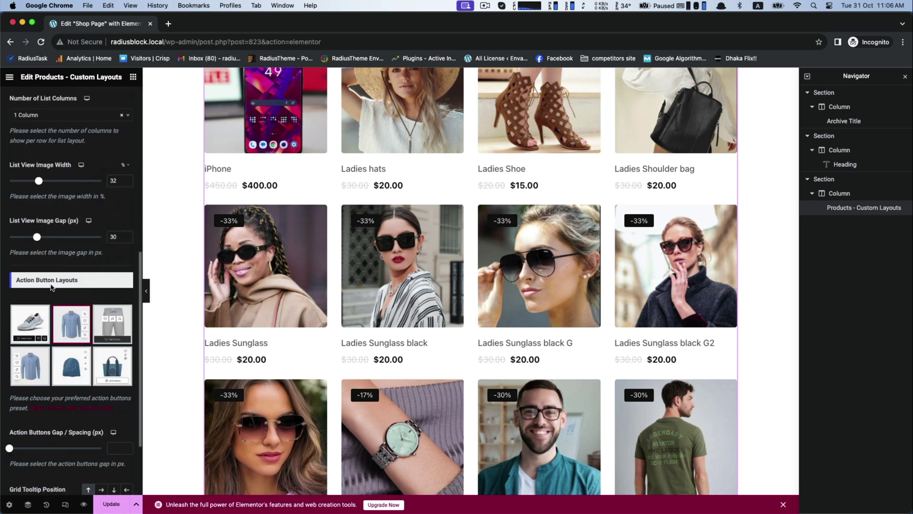
left_click(48, 296)
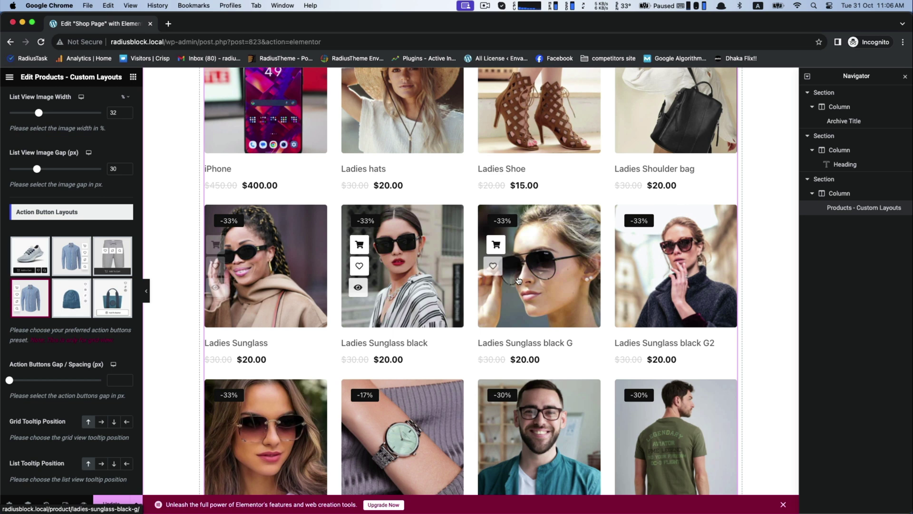
left_click(71, 298)
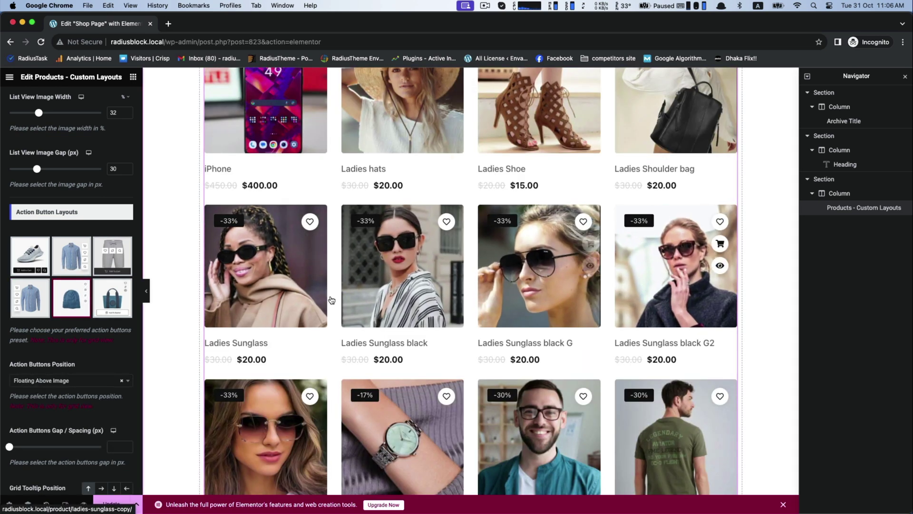
left_click(112, 297)
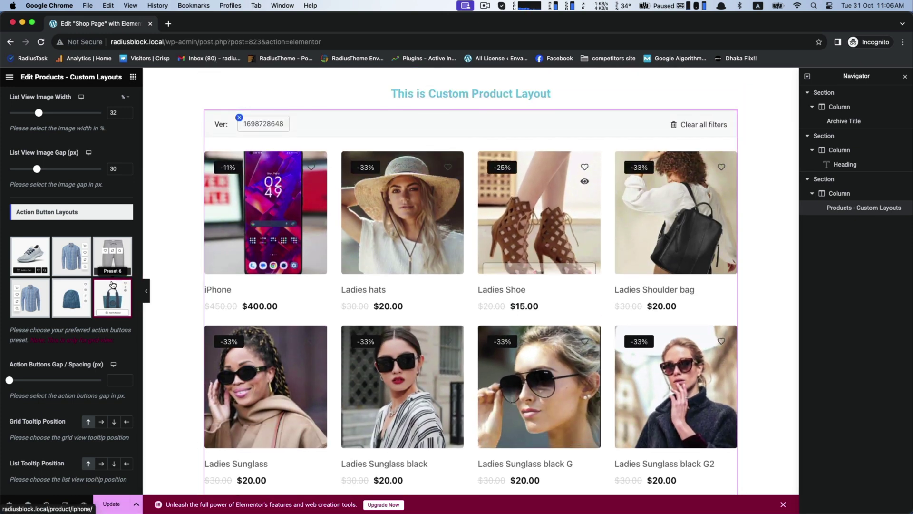
left_click(70, 296)
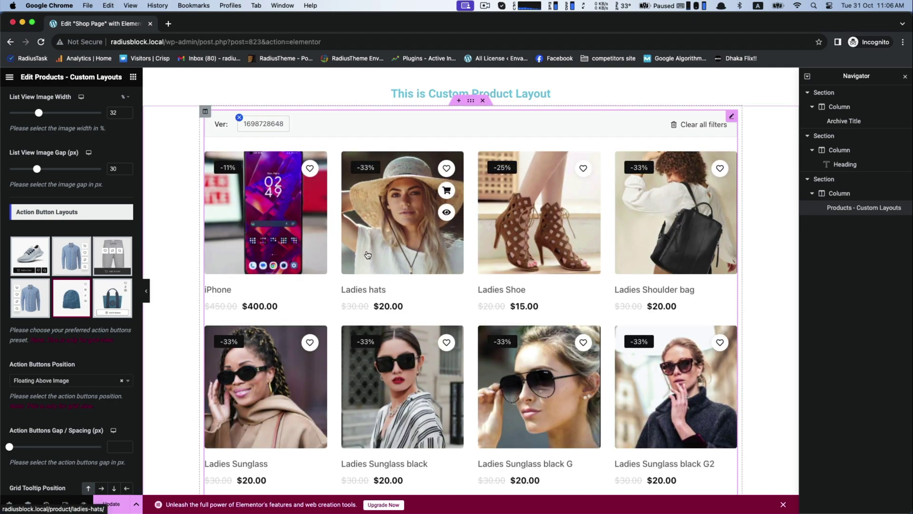
left_click(30, 298)
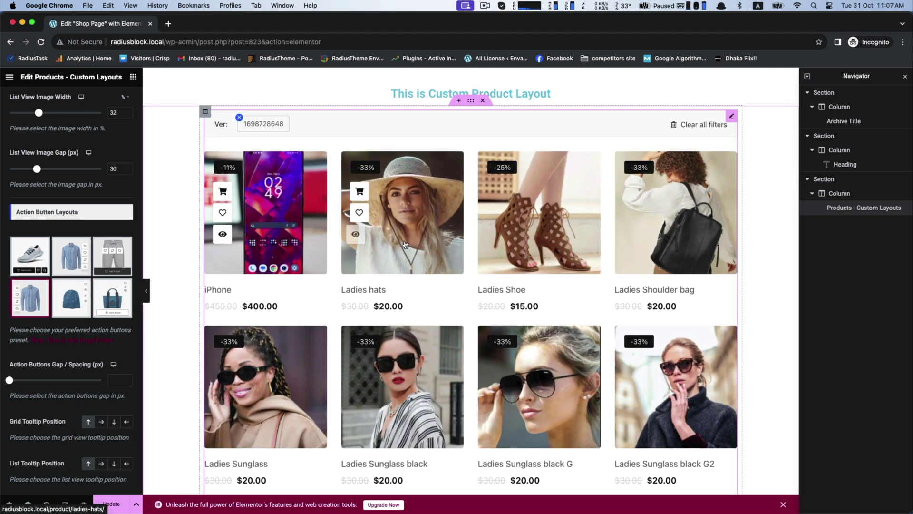
key("super+z")
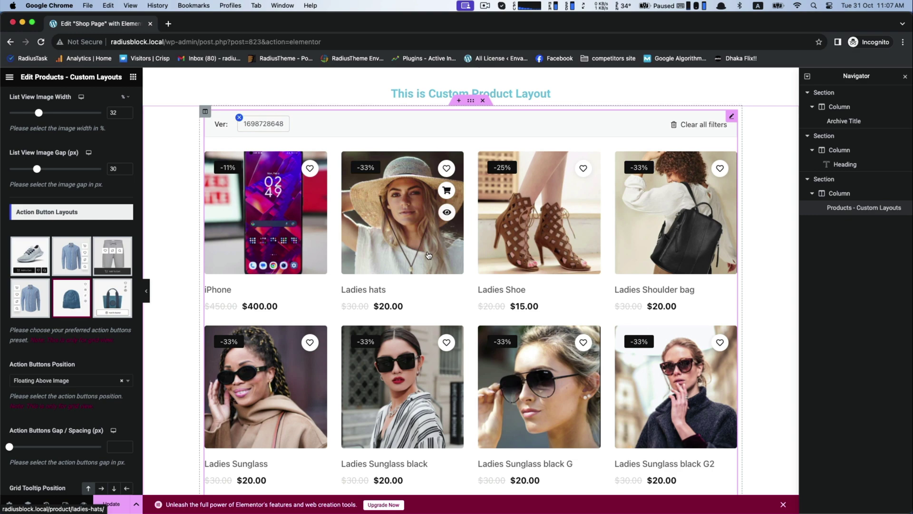
scroll(428, 255, "down", 3)
scroll(427, 257, "down", 15)
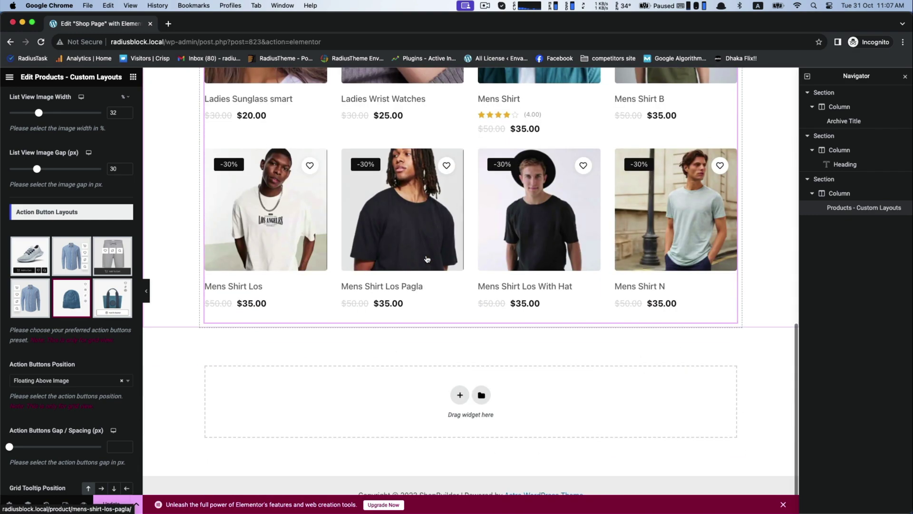
Add a centred Heading 'This is List Layout' in a new section below the grid
left_click(458, 394)
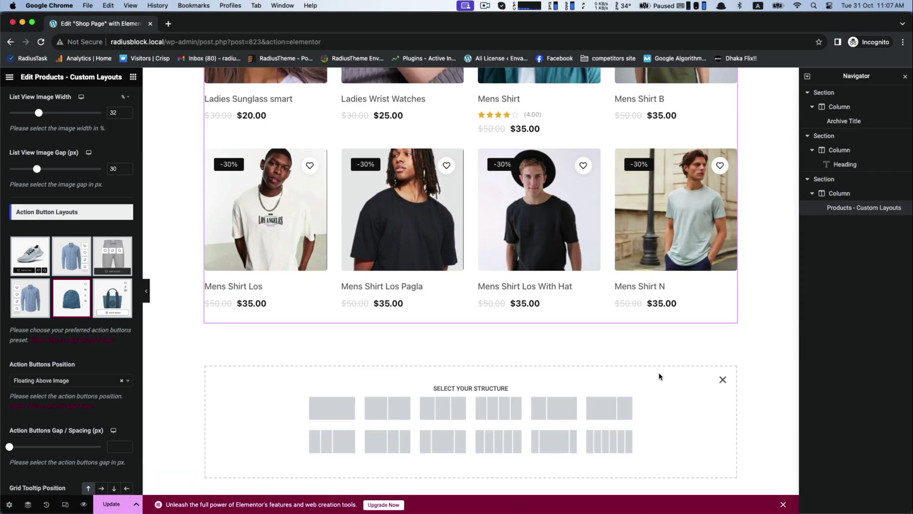
left_click(722, 380)
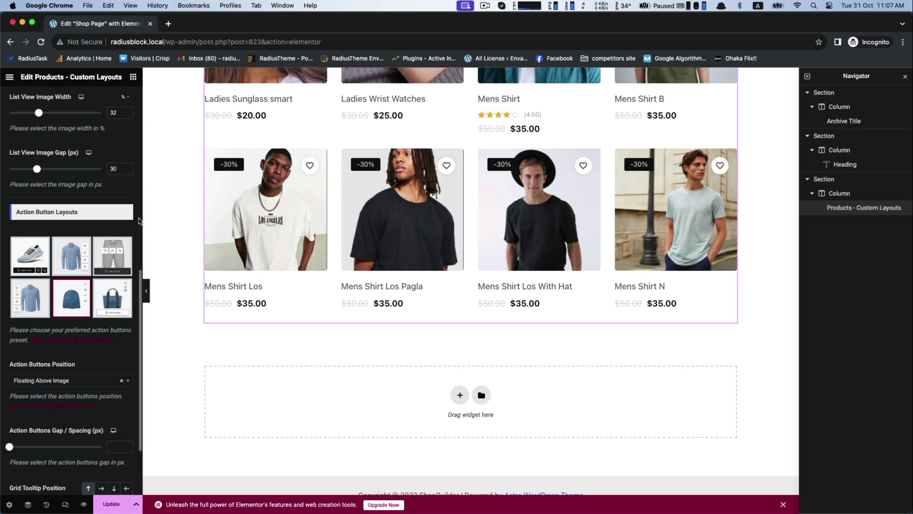
left_click(131, 77)
scroll(72, 238, "down", 10)
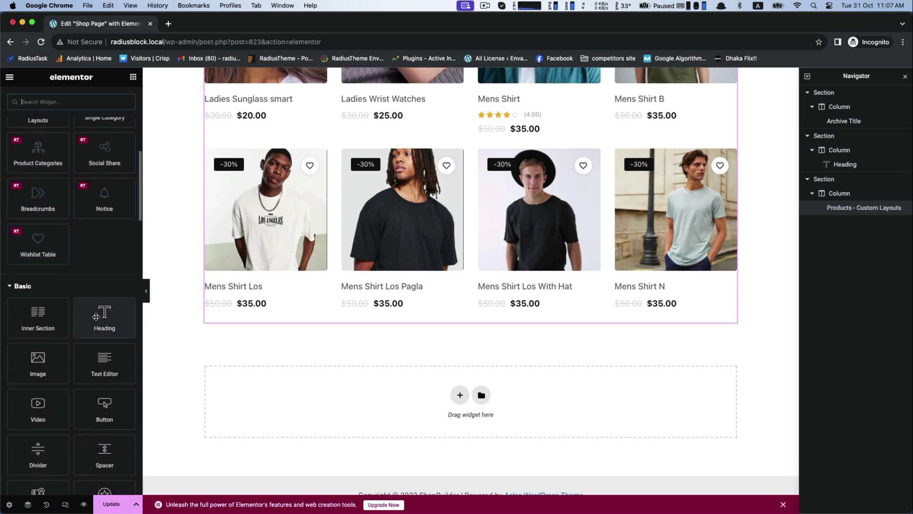
left_click_drag(105, 313, 387, 398)
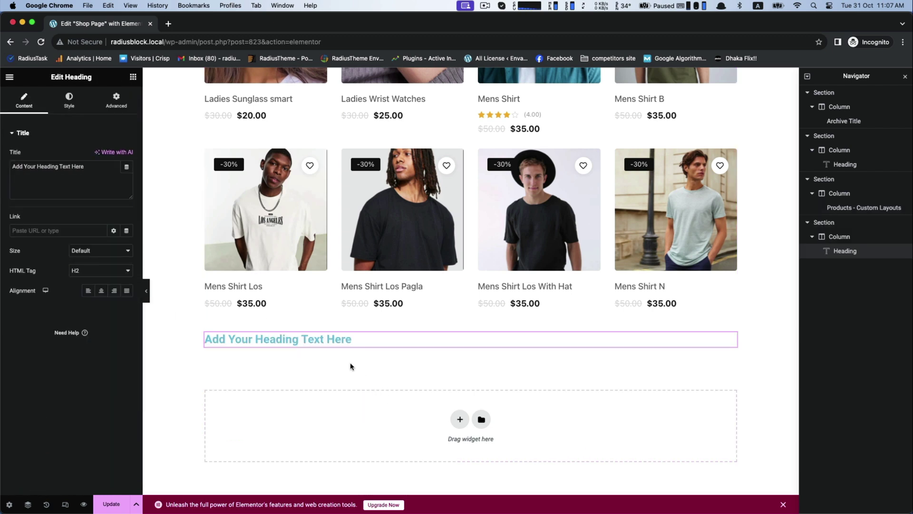
scroll(352, 366, "up", 1)
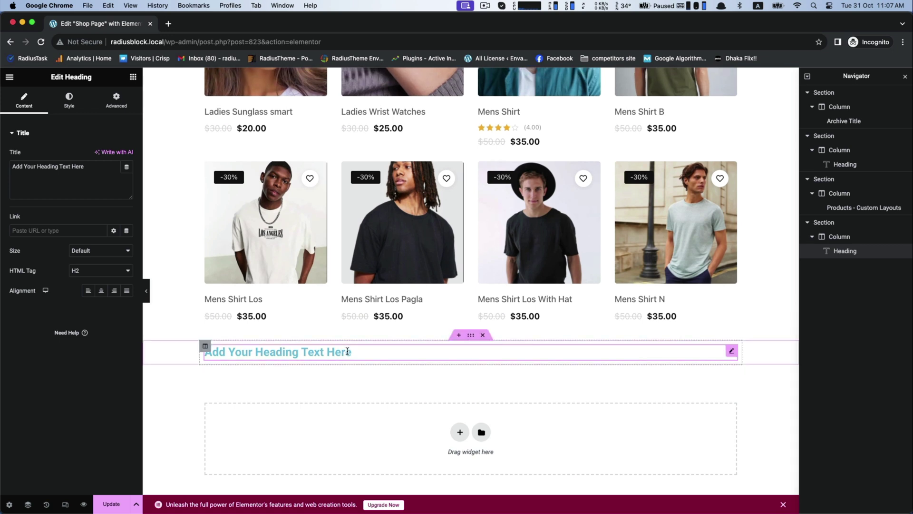
triple_click(46, 165)
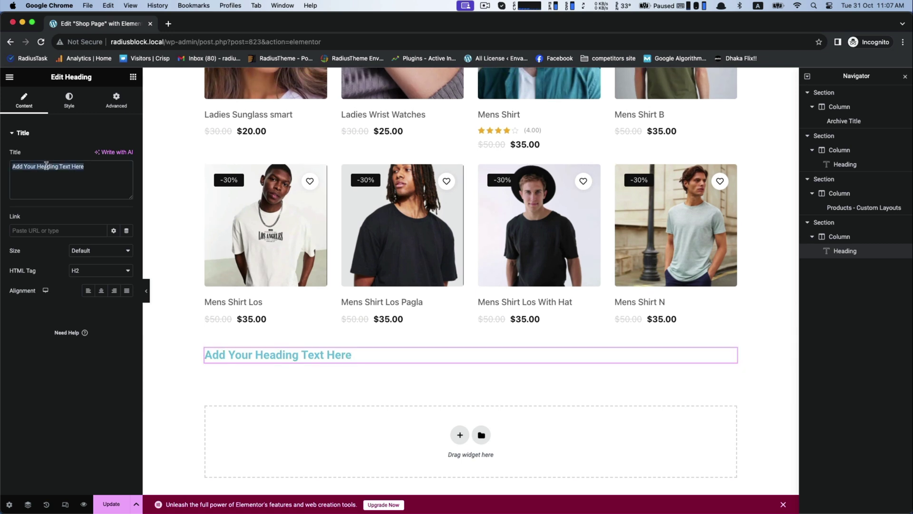
type("This is List Layout")
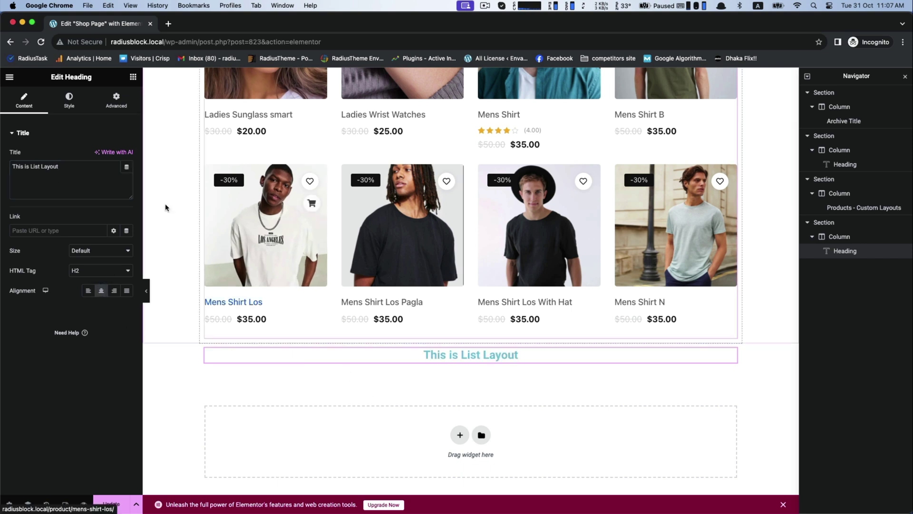
left_click(133, 77)
Add a two-column section and drop a Products - List Layouts widget into each column
scroll(43, 278, "down", 2)
scroll(43, 278, "down", 4)
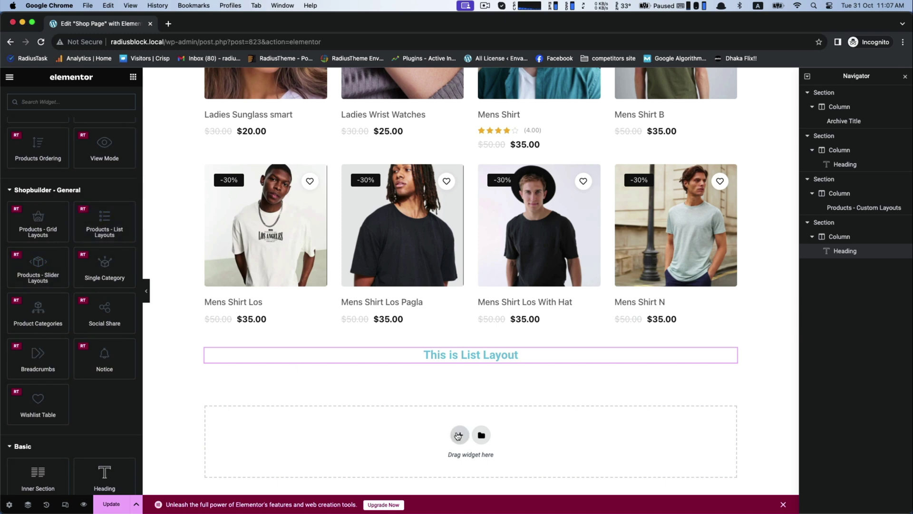
left_click(459, 434)
left_click(387, 371)
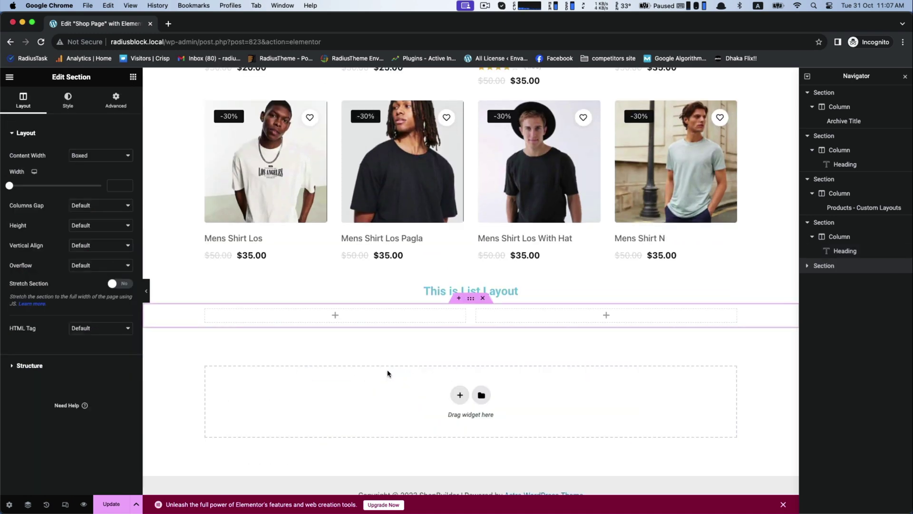
left_click(133, 77)
scroll(71, 214, "down", 6)
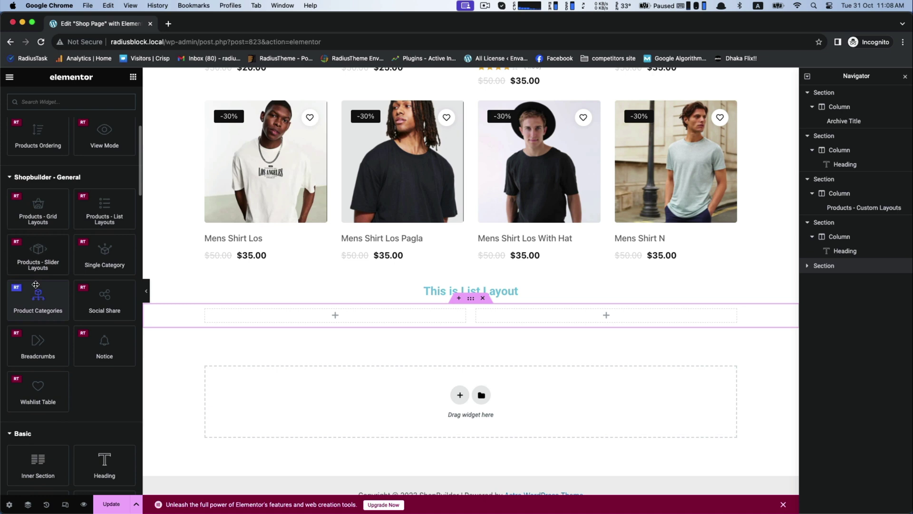
left_click_drag(109, 205, 341, 313)
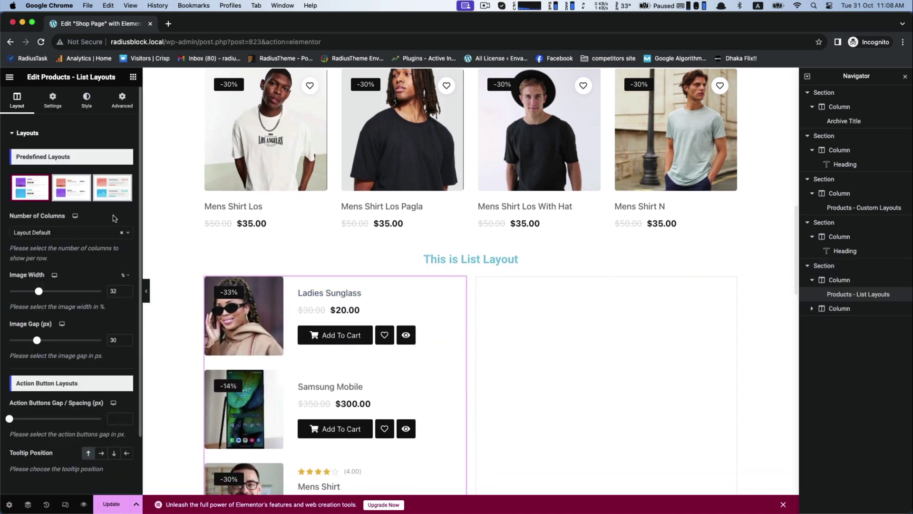
left_click(133, 78)
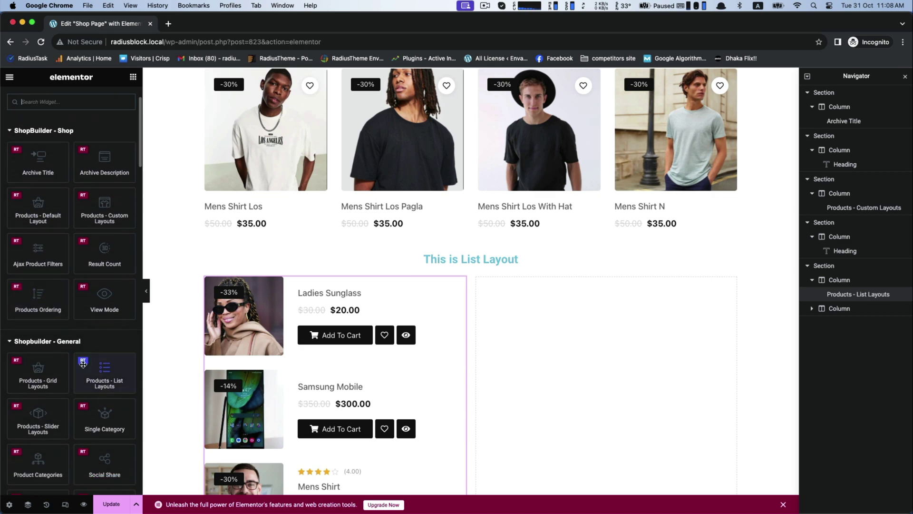
left_click_drag(97, 370, 642, 371)
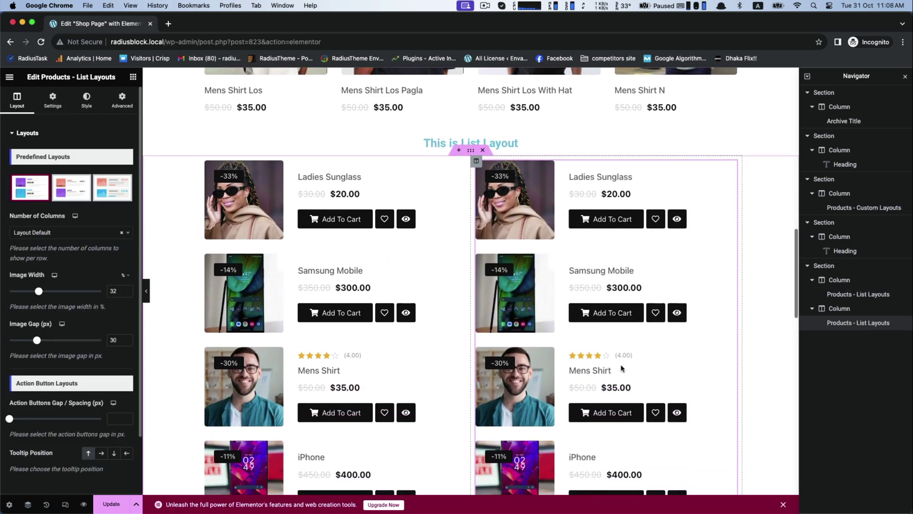
Turn off Add to Cart text on the left product list, leaving icon-only buttons
left_click(357, 242)
left_click(53, 100)
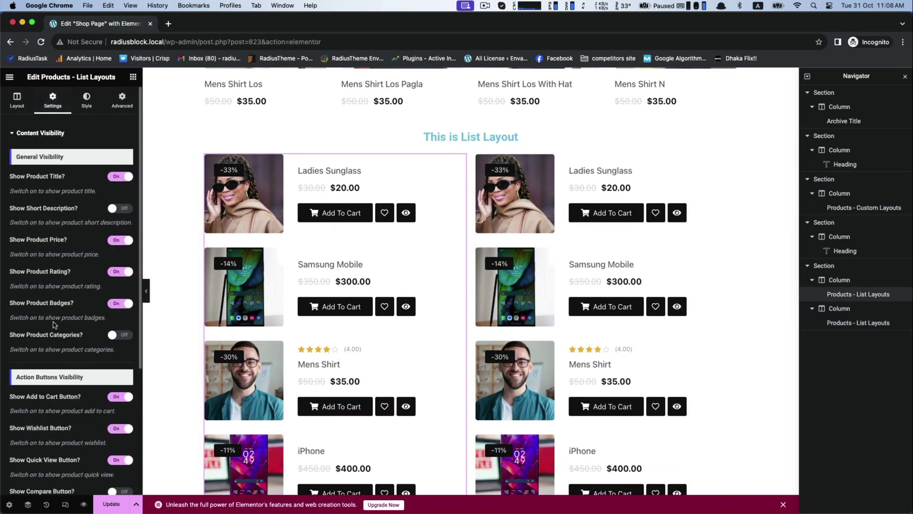
scroll(54, 325, "down", 4)
left_click(37, 415)
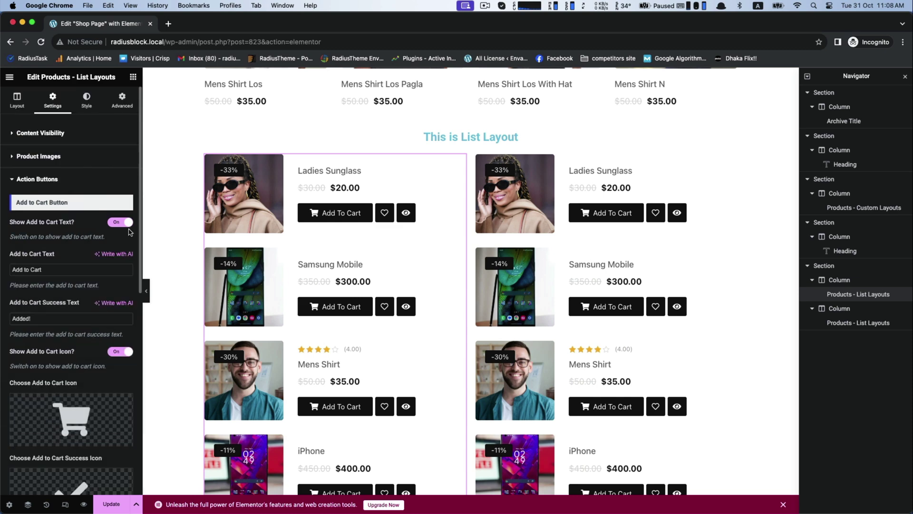
left_click(119, 222)
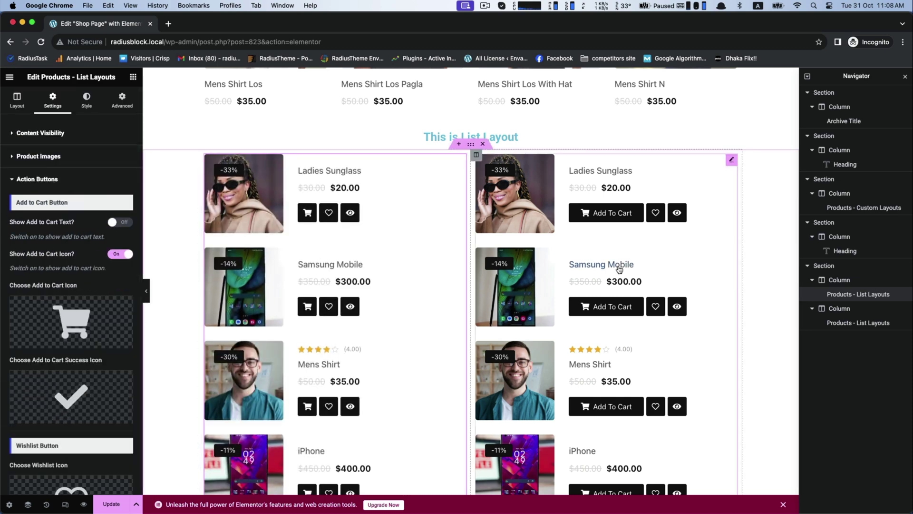
Make the right product list's cart buttons icon-only as well
left_click(610, 244)
left_click(52, 100)
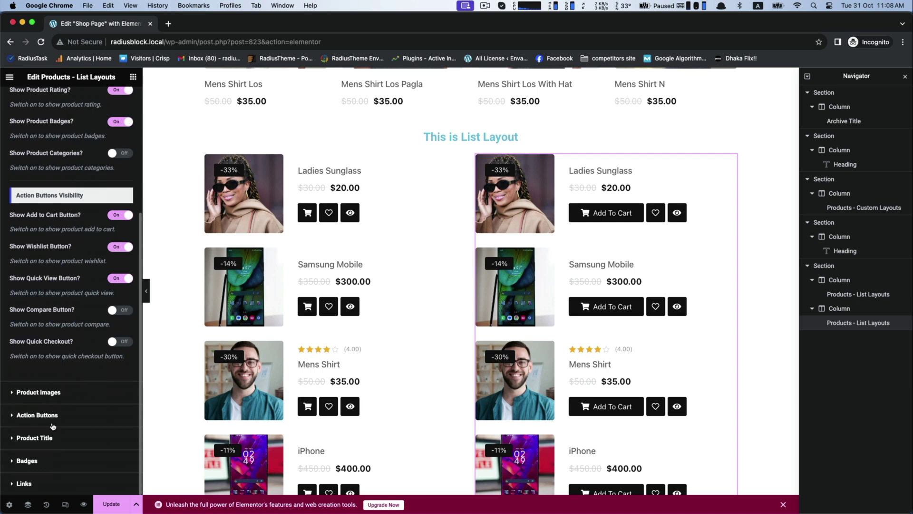
left_click(55, 421)
left_click(119, 222)
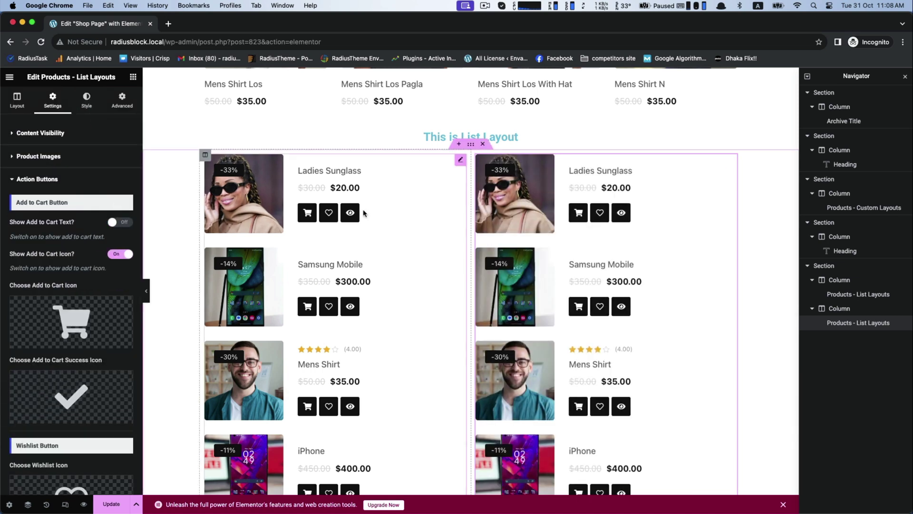
left_click(133, 77)
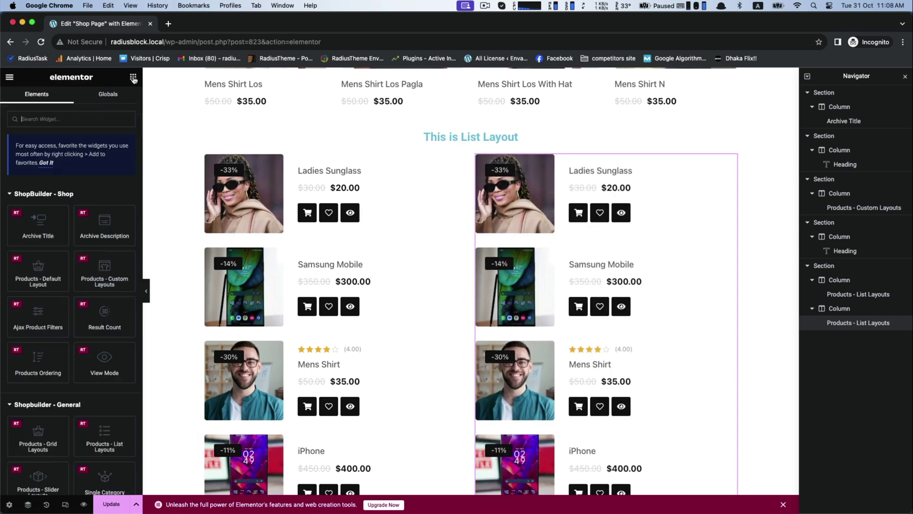
scroll(460, 309, "down", 10)
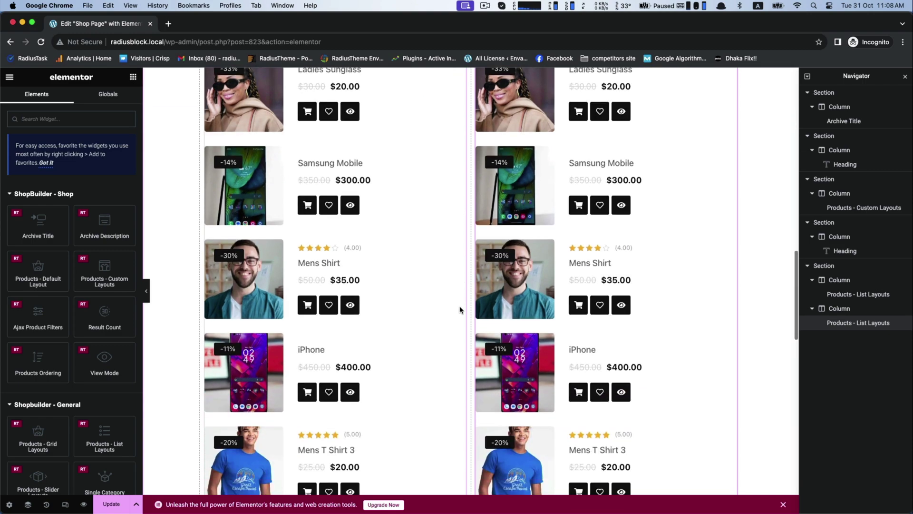
scroll(460, 310, "down", 5)
scroll(460, 310, "up", 9)
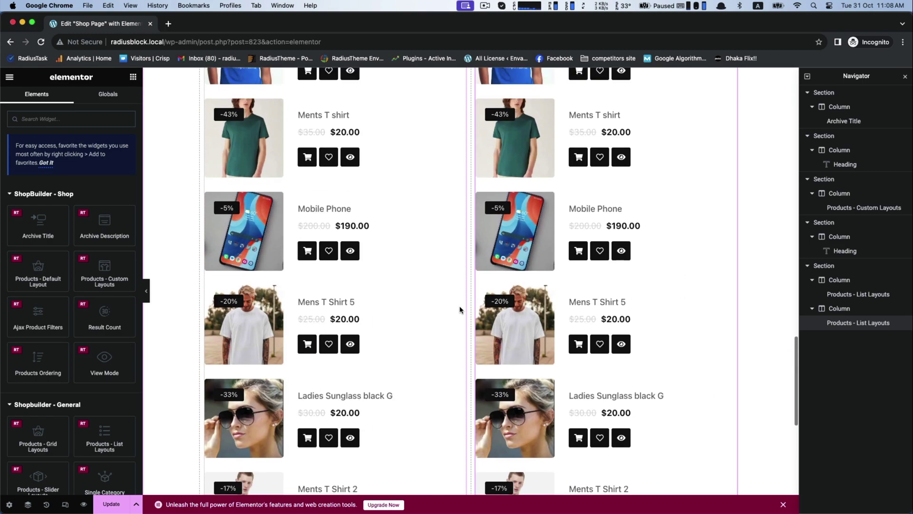
scroll(460, 310, "up", 4)
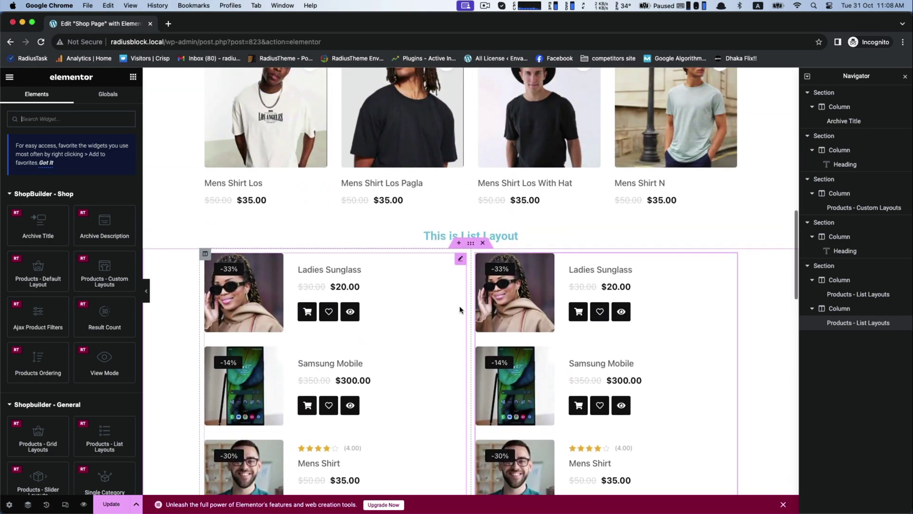
scroll(460, 310, "down", 4)
scroll(461, 309, "down", 15)
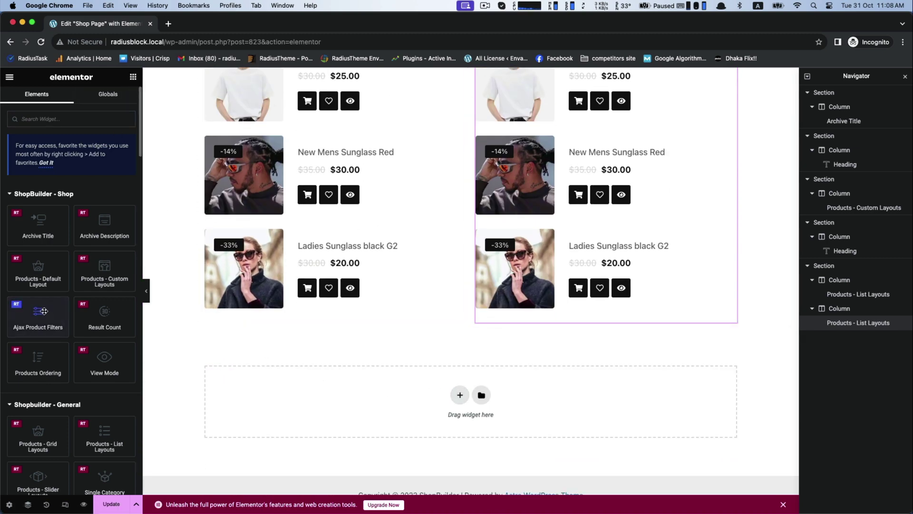
Add a centre-aligned Heading reading 'This is Slider Layout' below the two list layouts
scroll(44, 311, "down", 15)
scroll(44, 311, "up", 8)
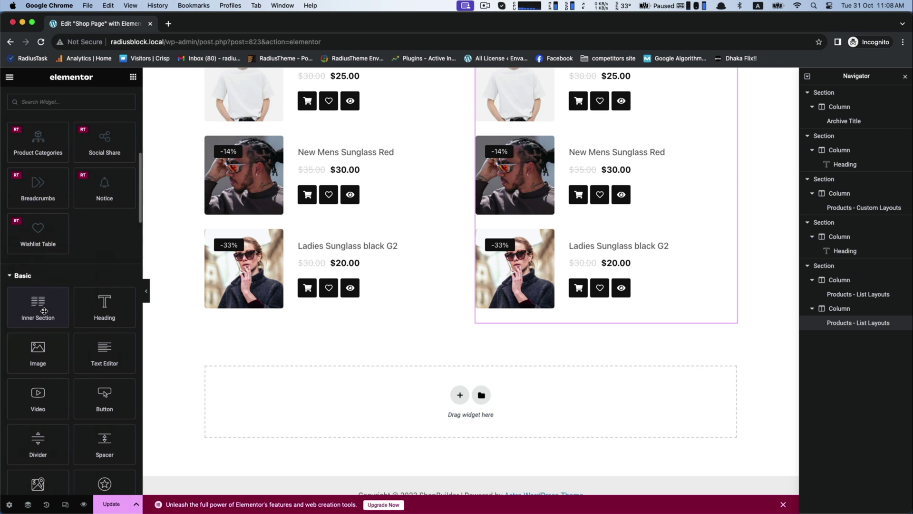
left_click_drag(104, 311, 344, 402)
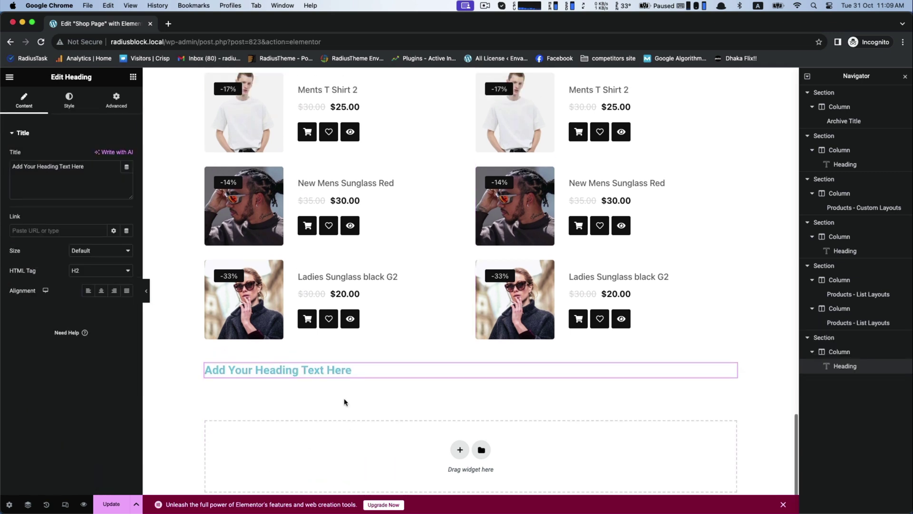
type("This is Slider Layout")
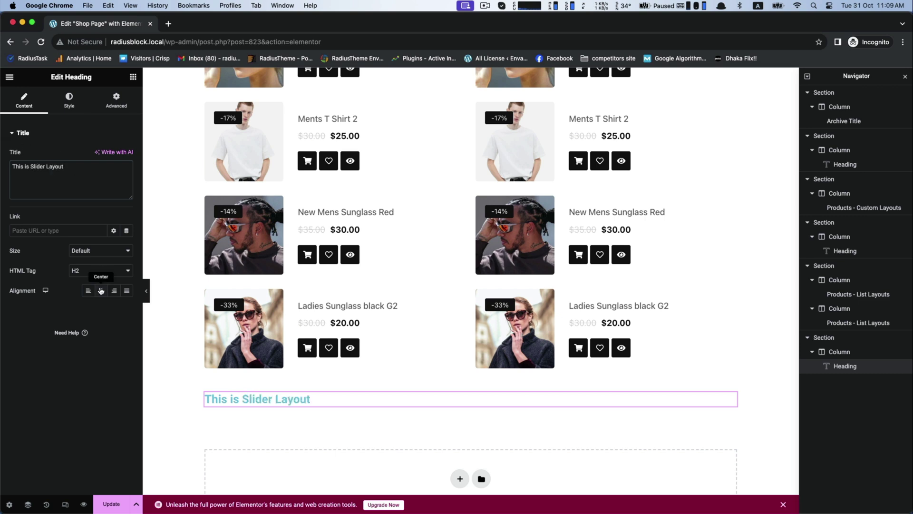
left_click(133, 76)
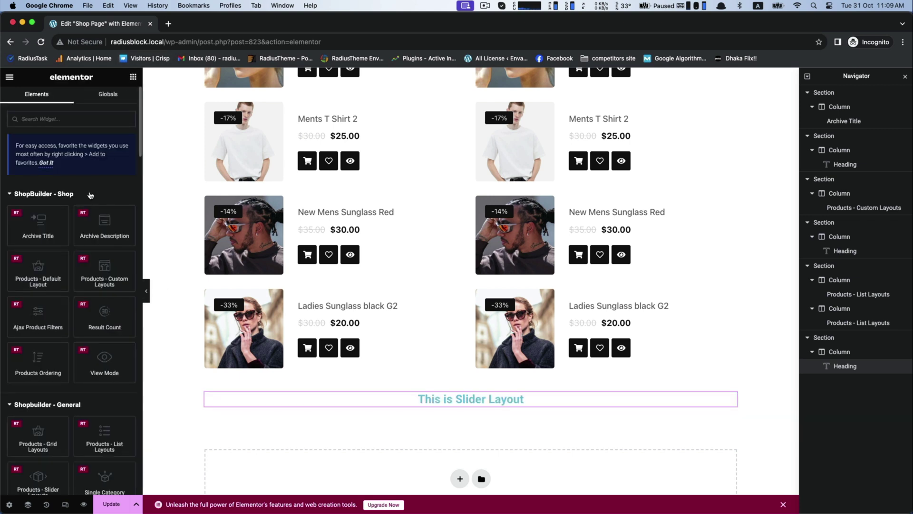
scroll(83, 198, "down", 5)
scroll(62, 228, "down", 4)
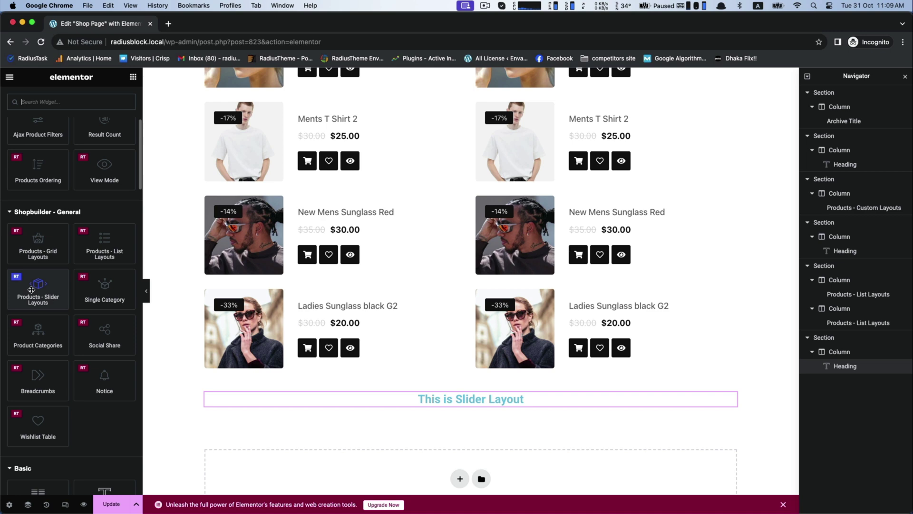
Add a Products - Slider Layouts widget with the third action-button style and Predefined Layout 1
left_click_drag(27, 286, 381, 466)
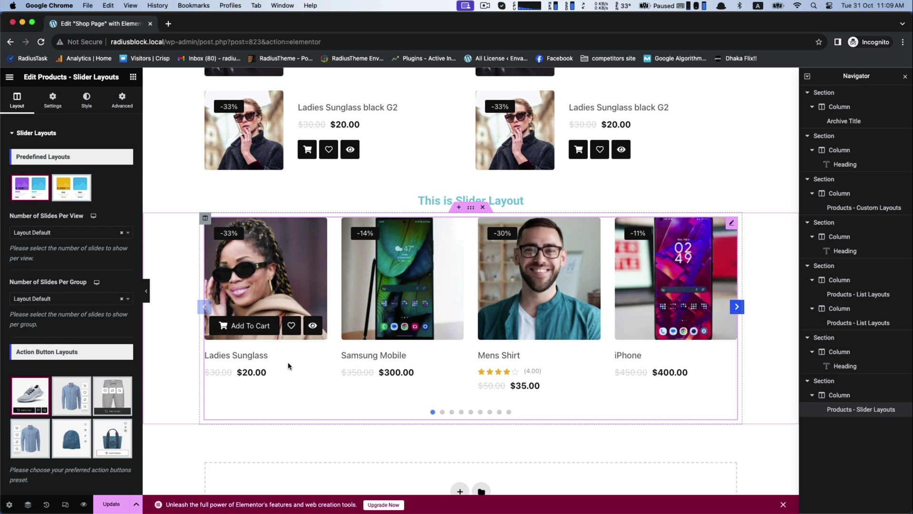
scroll(287, 366, "down", 1)
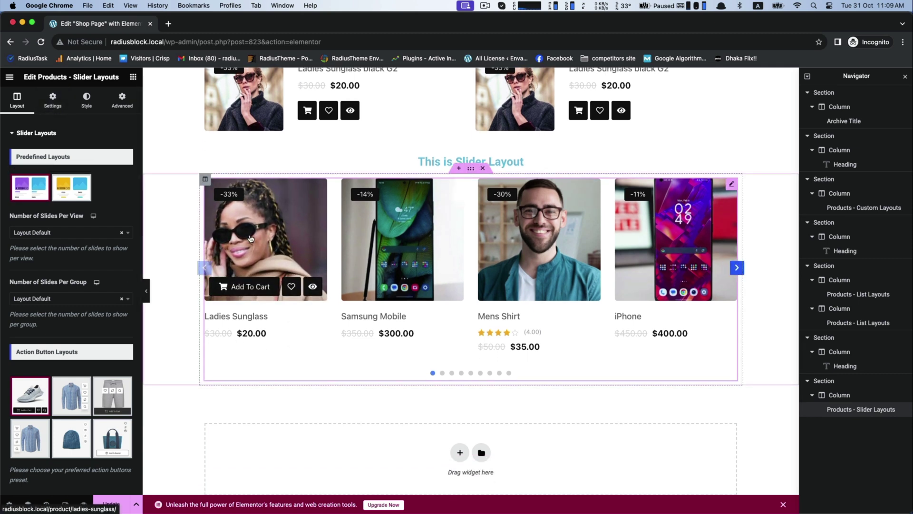
left_click(113, 395)
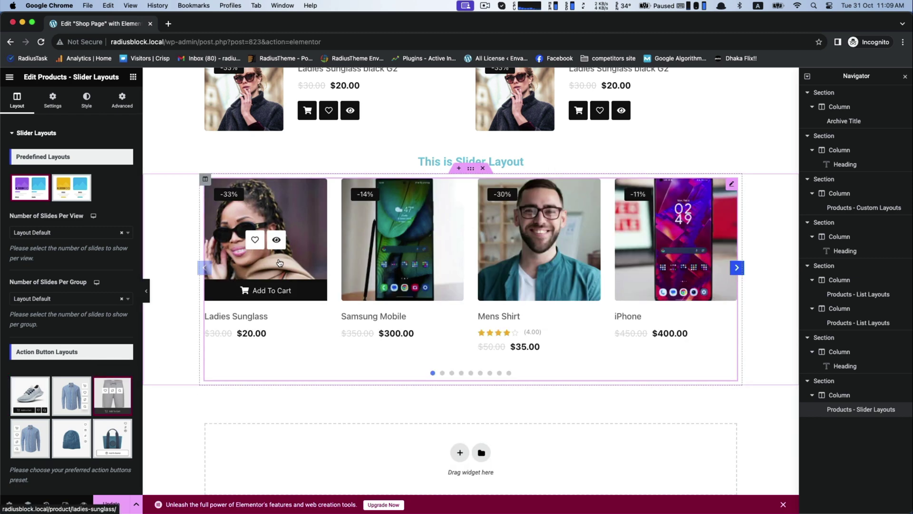
left_click(80, 193)
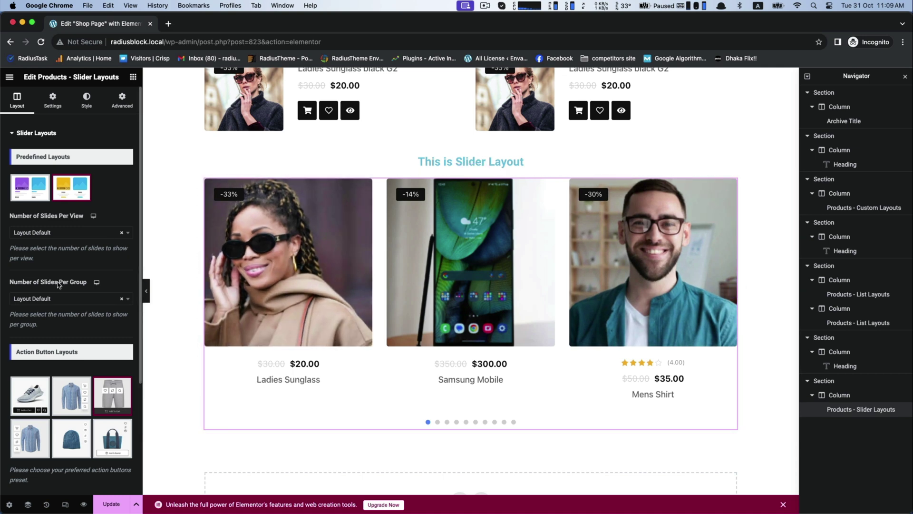
scroll(58, 284, "down", 3)
scroll(59, 291, "down", 1)
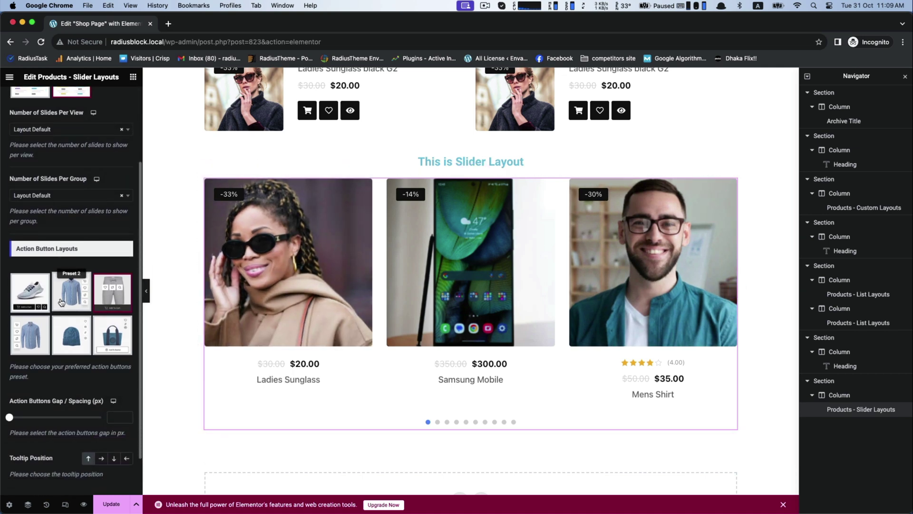
scroll(61, 303, "up", 5)
left_click(30, 187)
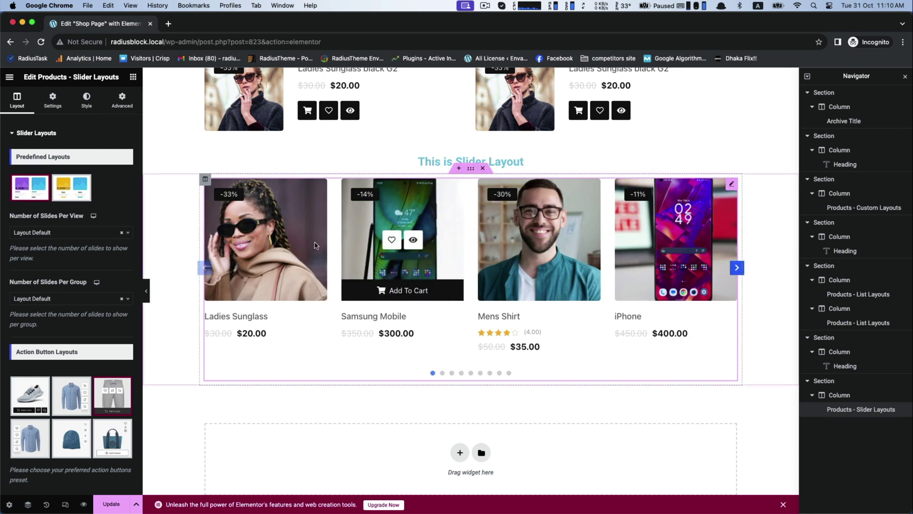
scroll(95, 253, "down", 5)
Filter the slider's query to the Ladies category
left_click(33, 462)
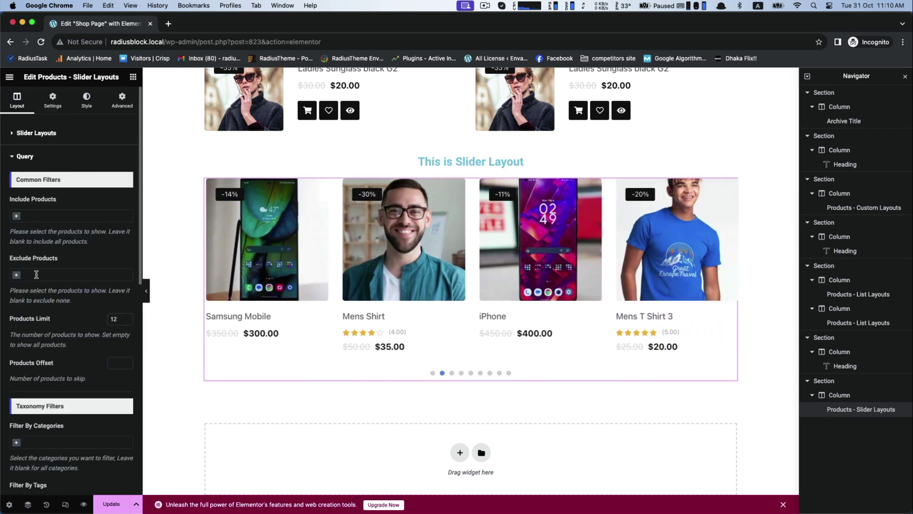
scroll(37, 275, "down", 2)
scroll(37, 274, "down", 3)
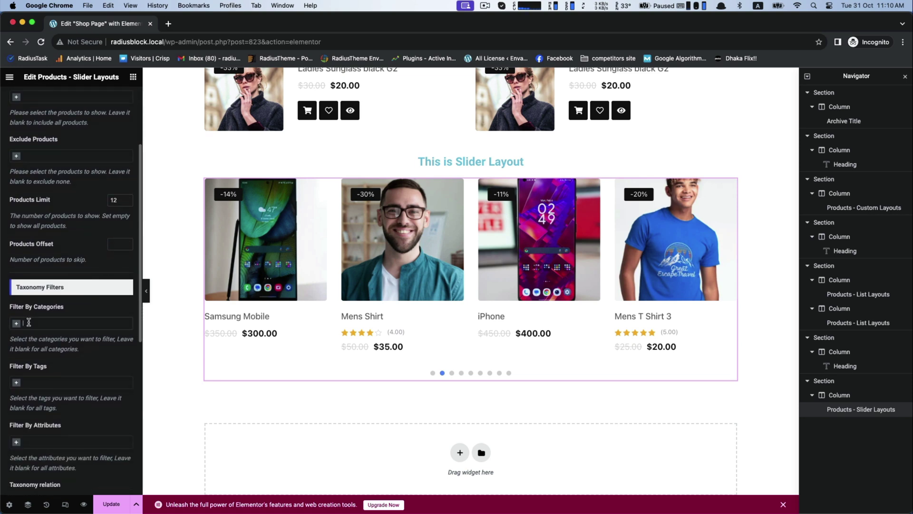
type("la")
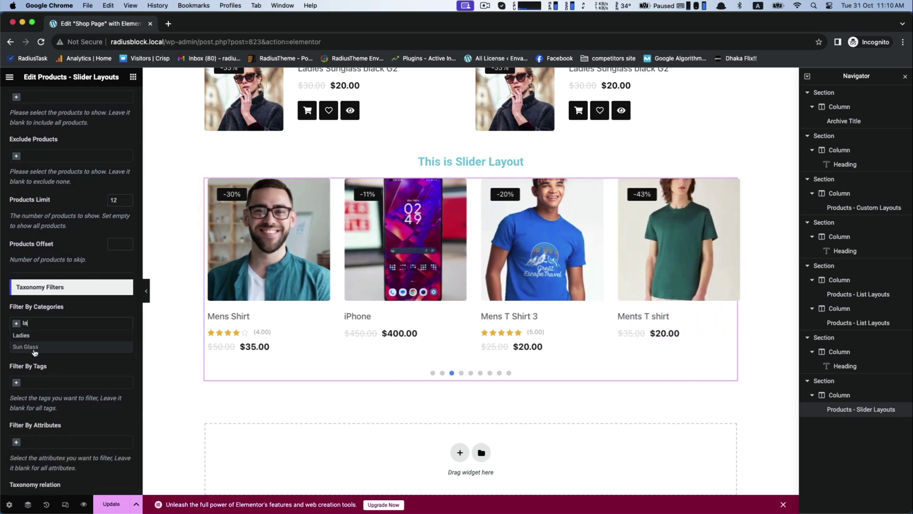
left_click(29, 341)
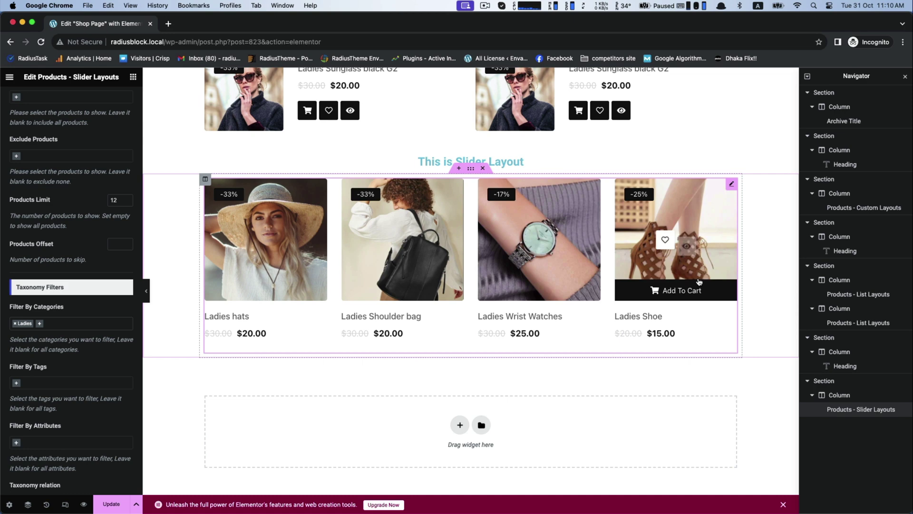
scroll(680, 347, "up", 2)
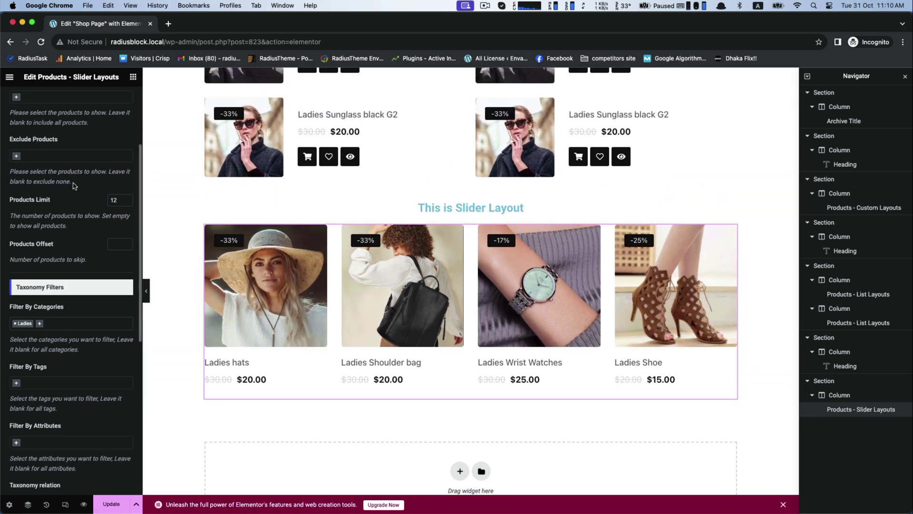
Edit the Products Limit value and add Sun Glass to the category filter
type("2")
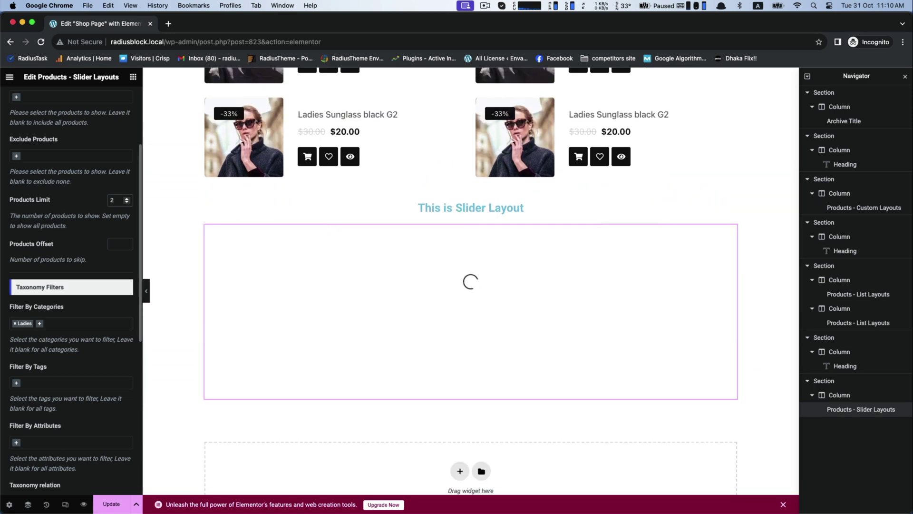
type("4")
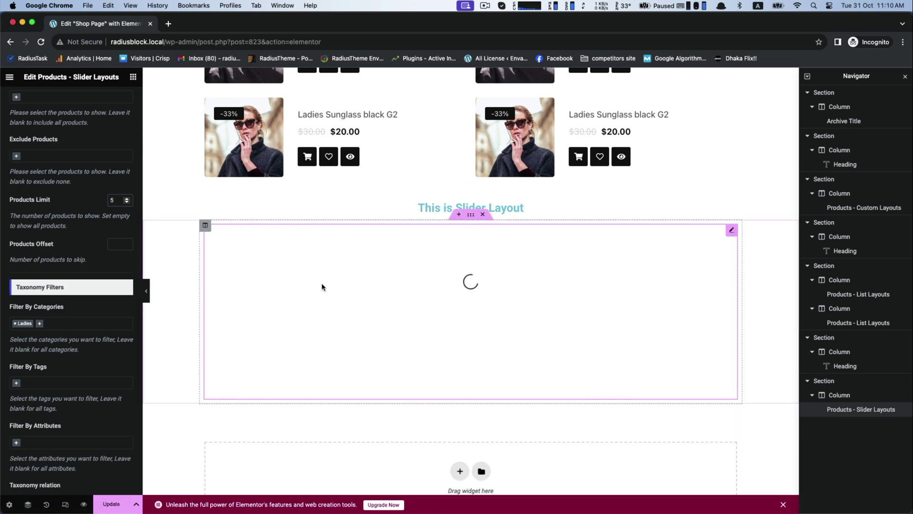
double_click(111, 199)
type("5")
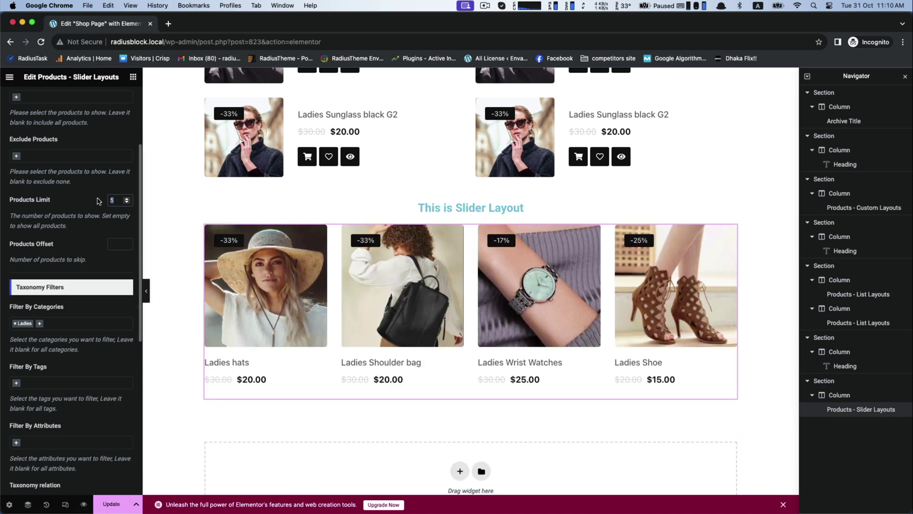
type("4")
scroll(72, 229, "down", 5)
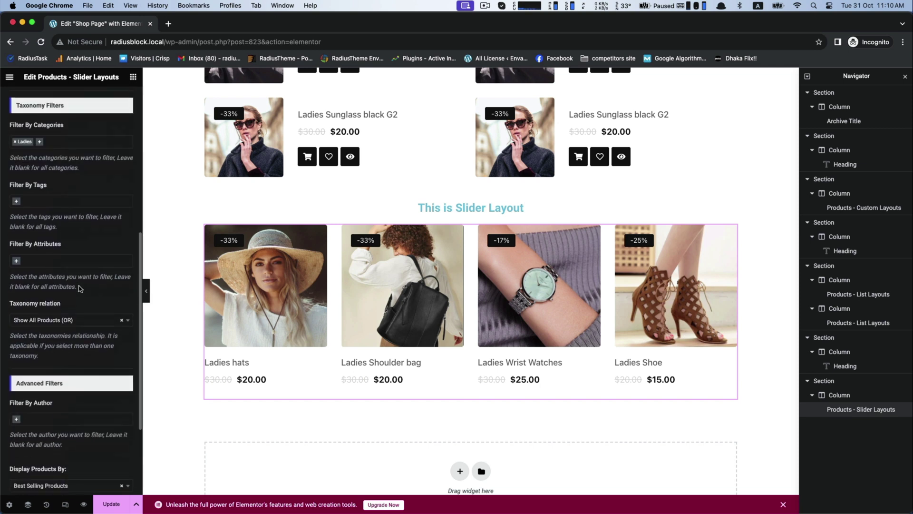
scroll(16, 187, "up", 2)
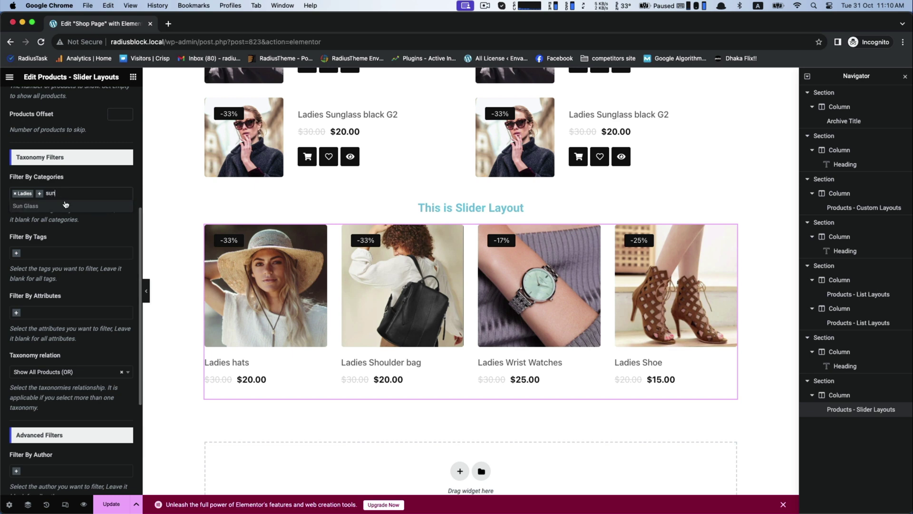
type("sun")
left_click(66, 206)
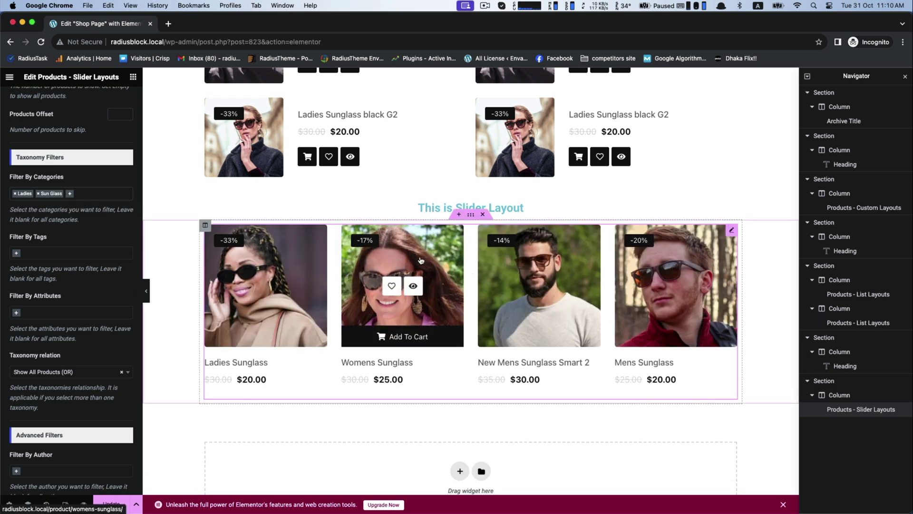
scroll(115, 199, "up", 5)
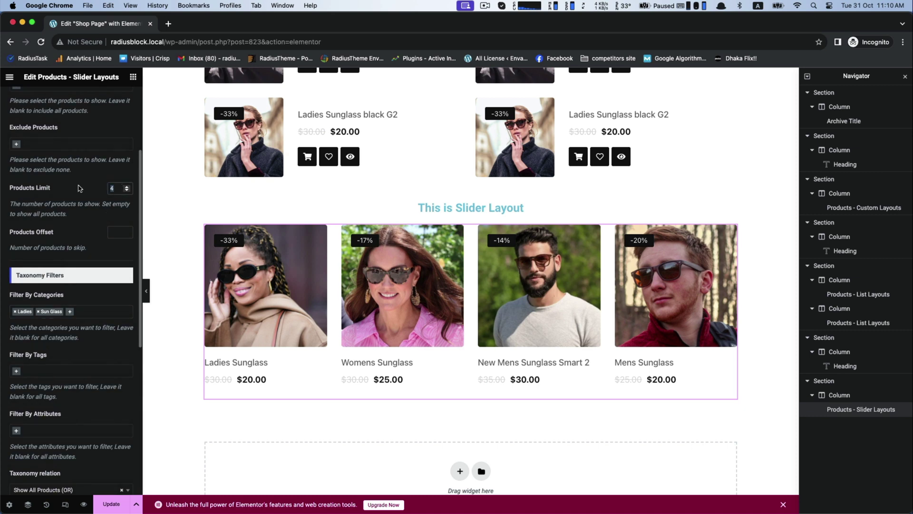
Set the slider's Products Limit to 15
type("15")
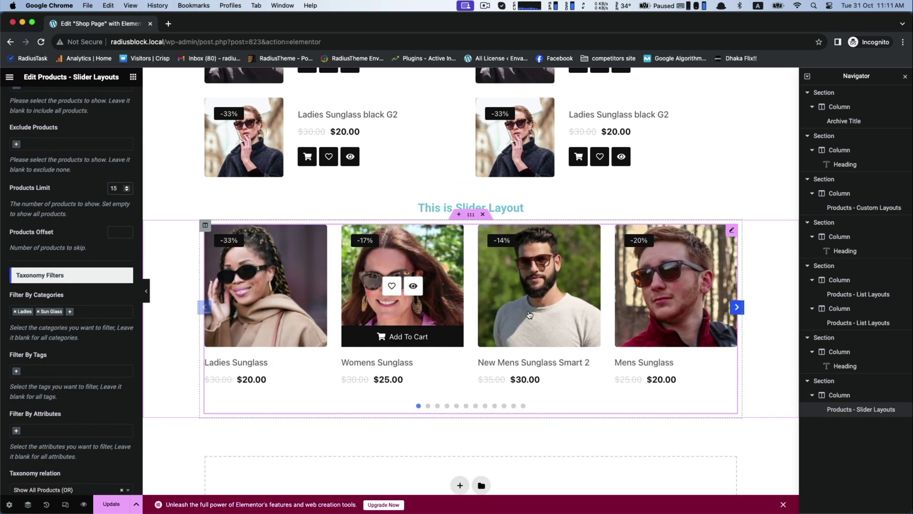
scroll(534, 345, "down", 1)
scroll(75, 344, "down", 6)
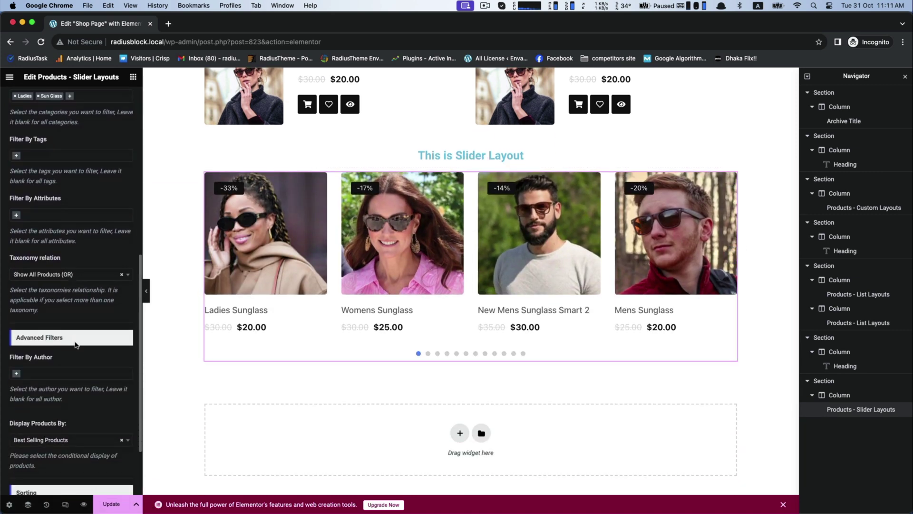
scroll(75, 344, "up", 10)
Change the slider's Autoplay Delay from 5000 to 2000 ms
left_click(60, 97)
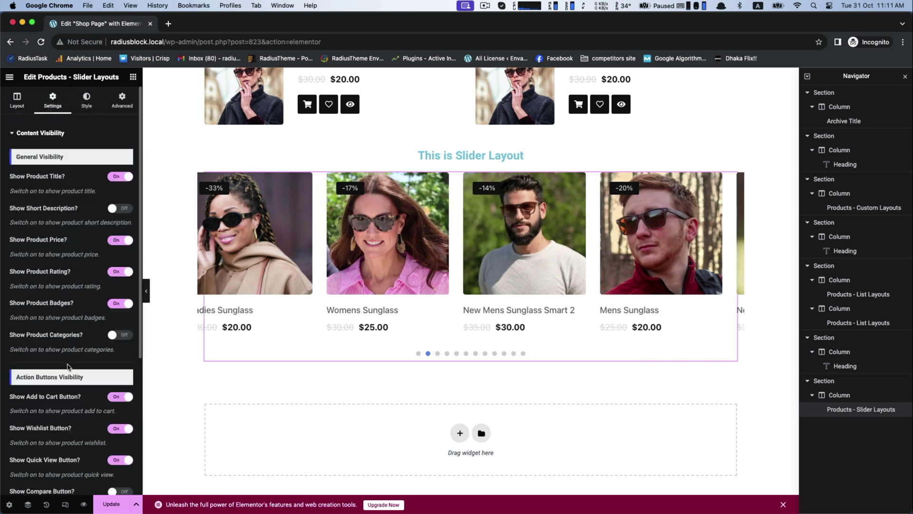
scroll(68, 368, "down", 5)
left_click(36, 369)
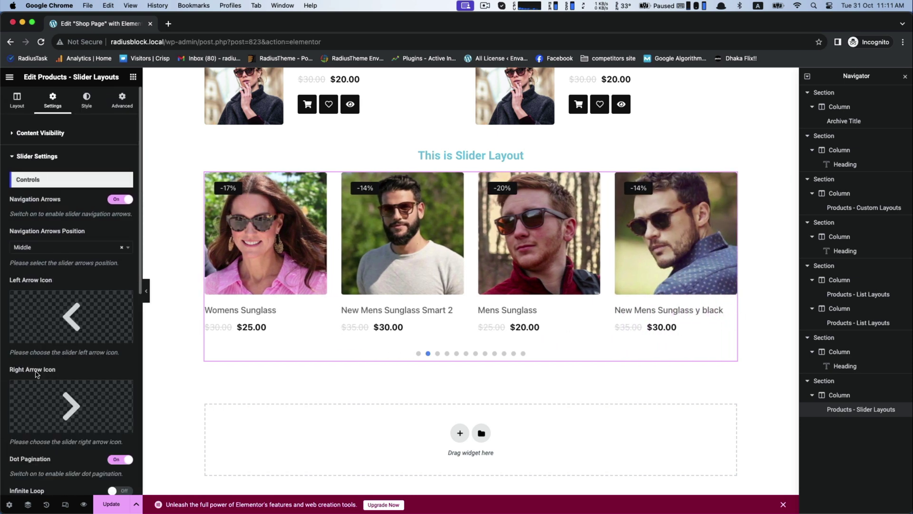
scroll(37, 375, "down", 6)
scroll(37, 374, "down", 3)
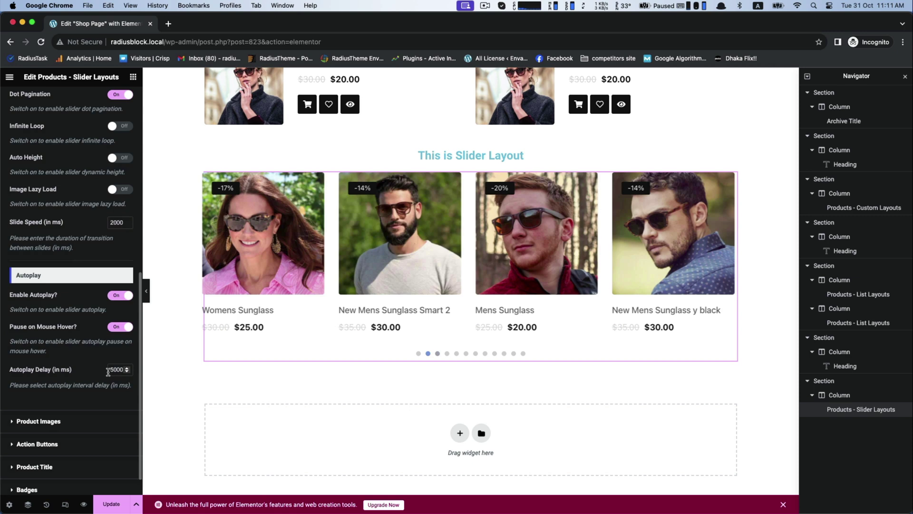
type("3000")
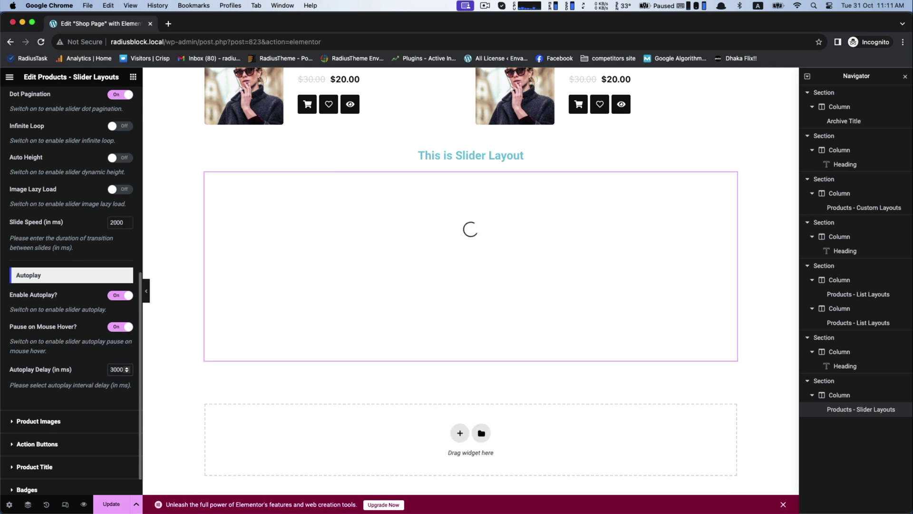
left_click(111, 369)
key("BackSpace")
type("2")
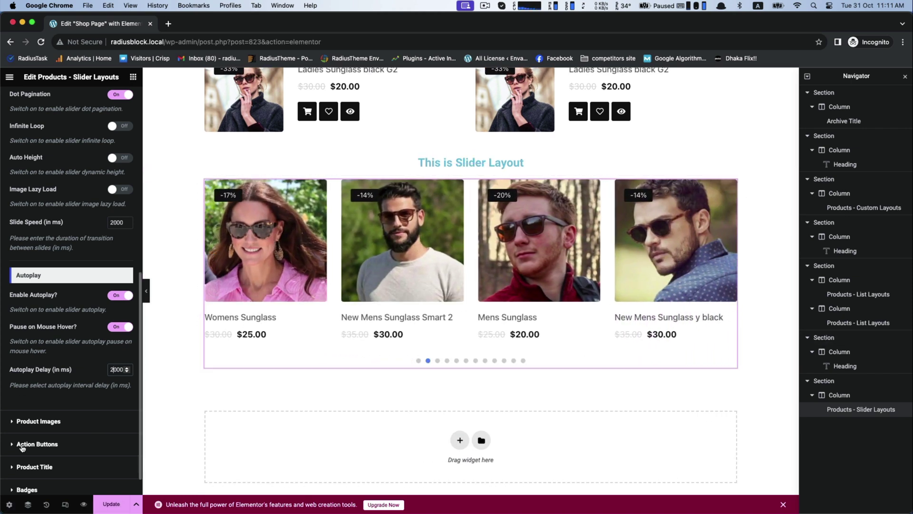
scroll(40, 277, "down", 2)
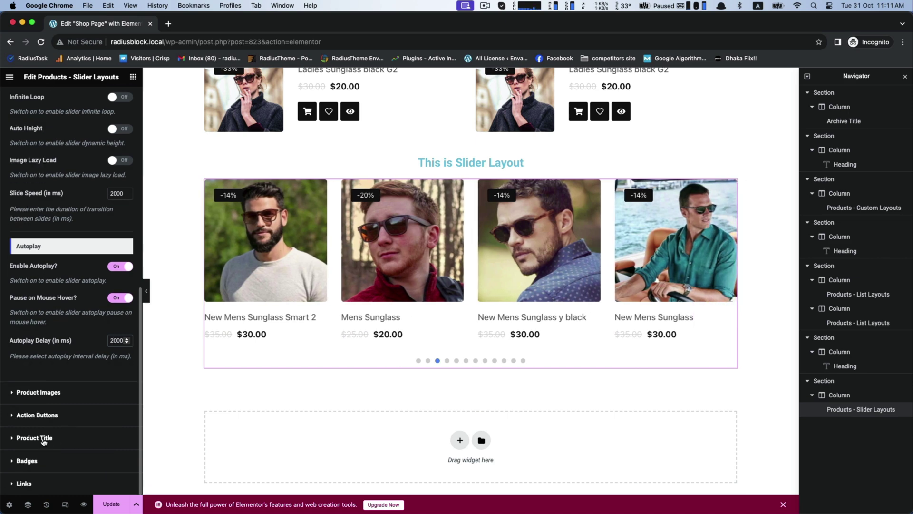
Give the slider's sale badges Custom Badge Appearance Preset 2
left_click(26, 459)
left_click(98, 295)
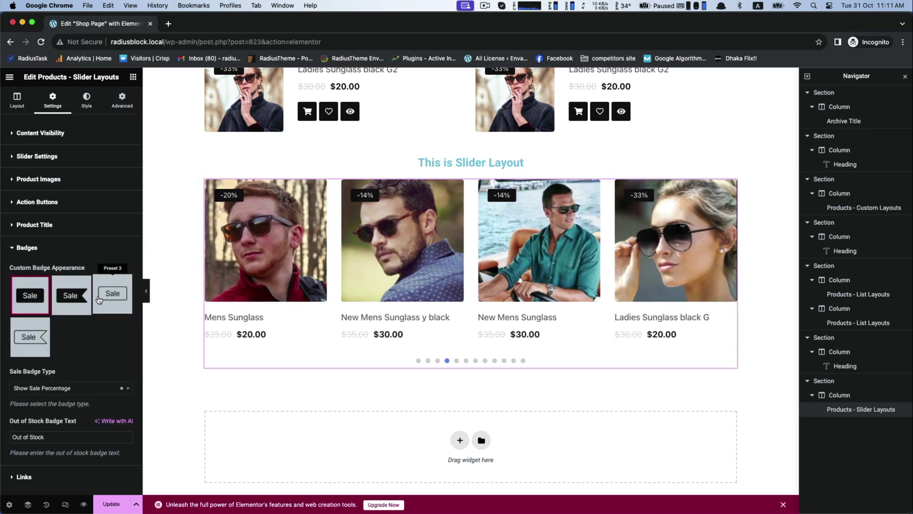
left_click(71, 299)
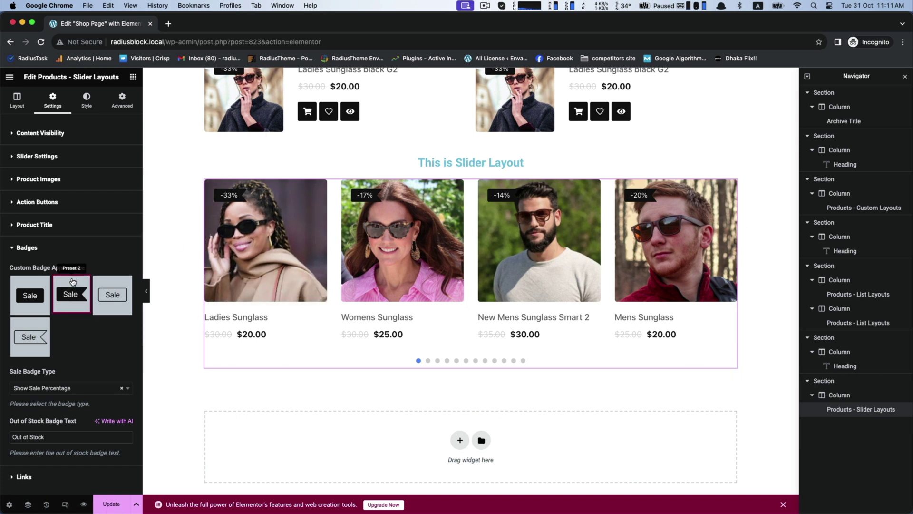
left_click(34, 224)
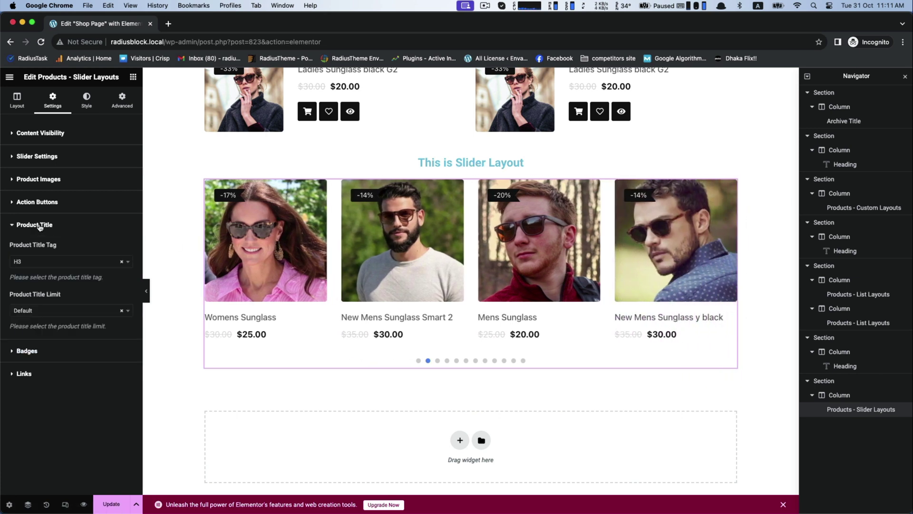
left_click(86, 101)
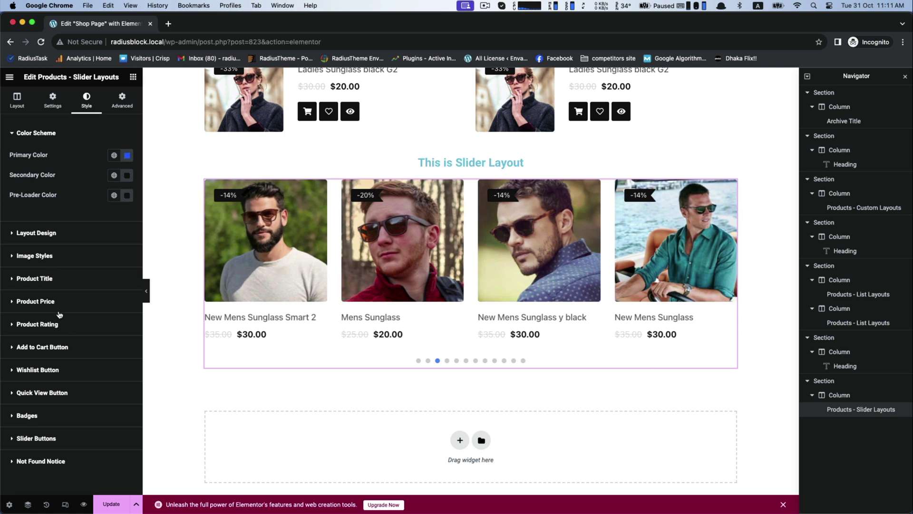
Set the slider's Sale and Regular Price colours to red
left_click(42, 302)
left_click(126, 339)
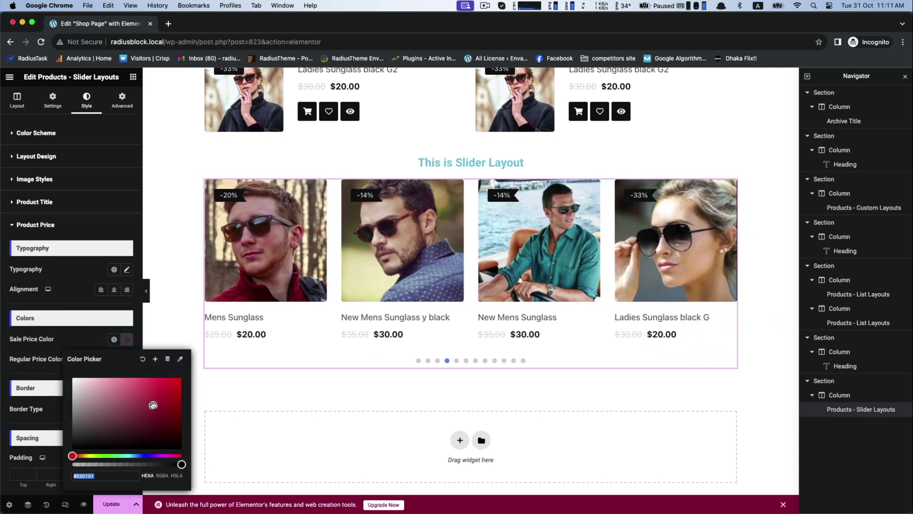
left_click(126, 359)
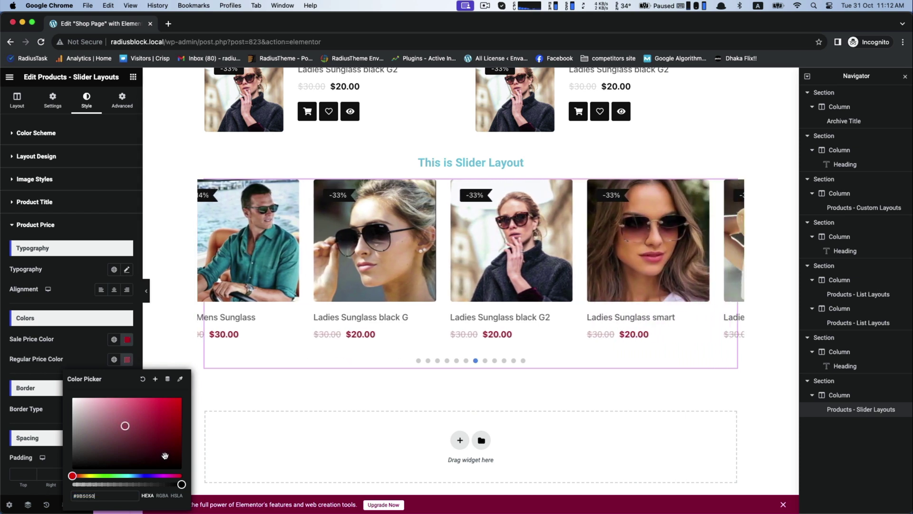
left_click(32, 225)
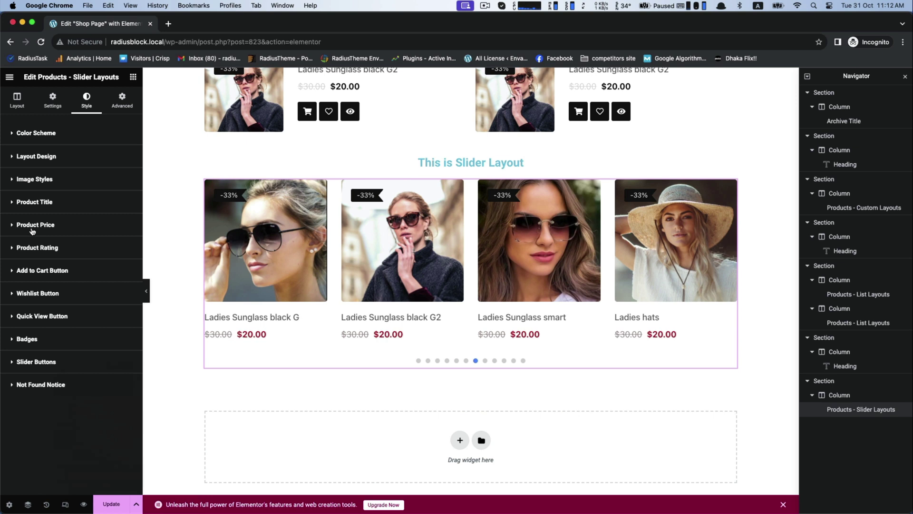
Give the slider's badges a dark red (#B31111) background colour
left_click(20, 339)
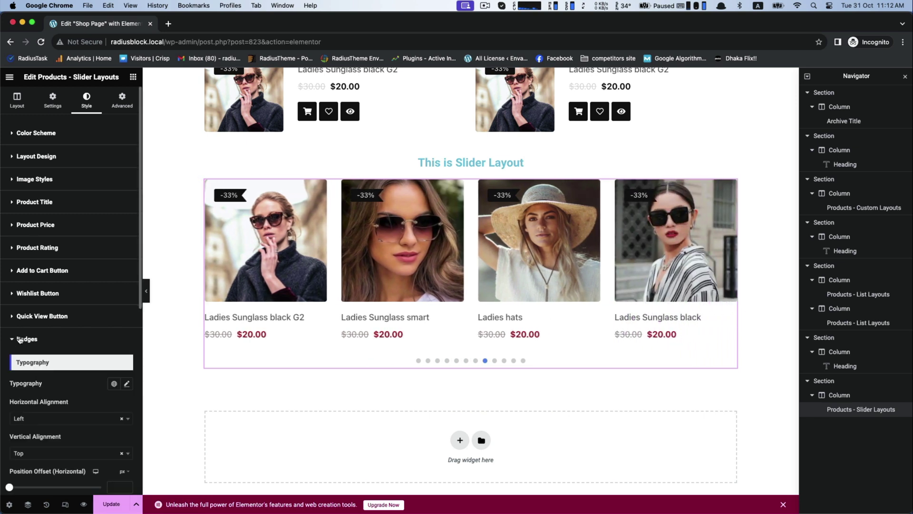
scroll(92, 401, "down", 5)
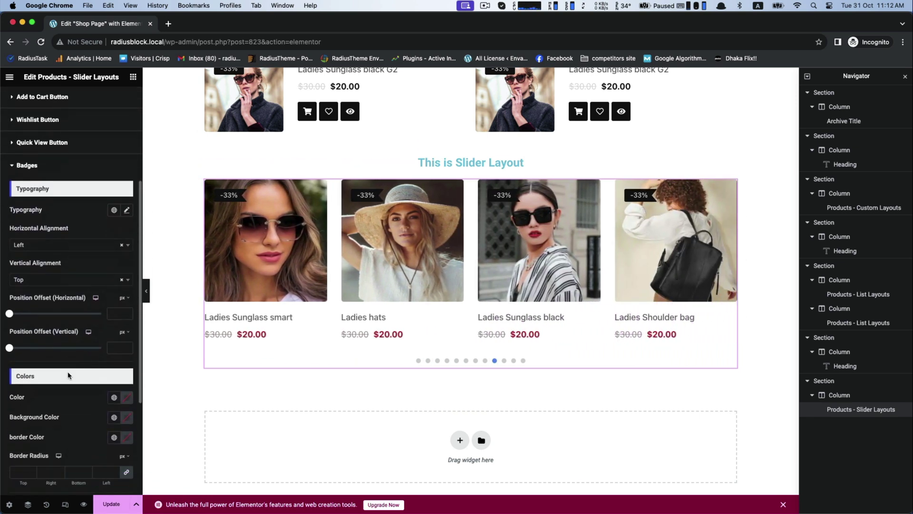
left_click(126, 402)
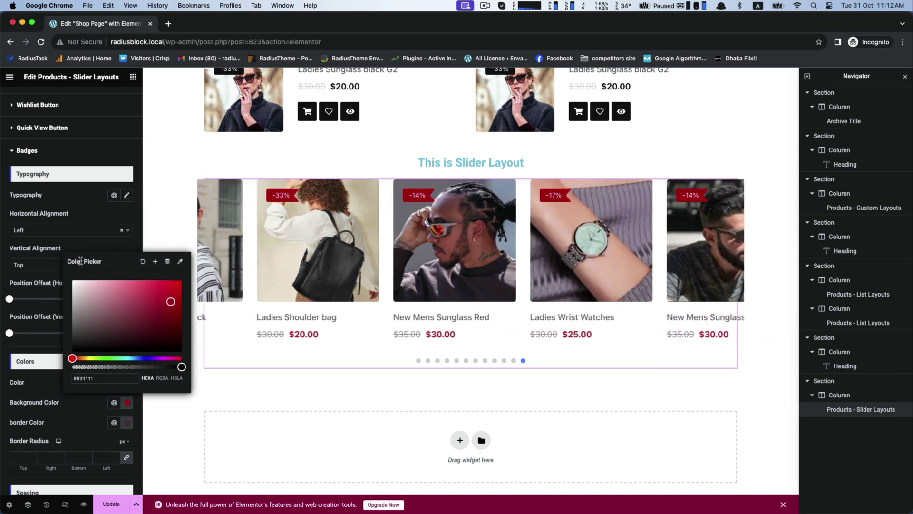
left_click(49, 346)
scroll(49, 345, "down", 1)
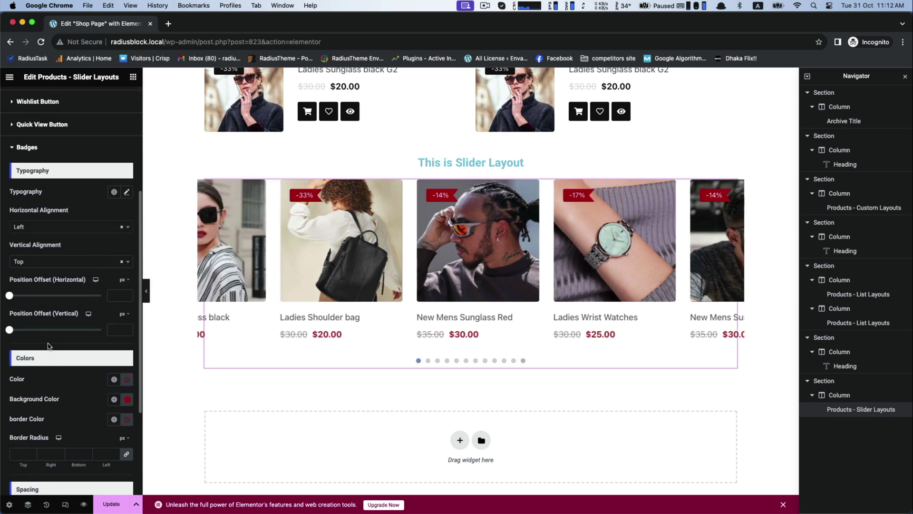
scroll(49, 333, "up", 3)
Style the slider navigation arrows white on a dark red background
left_click(27, 277)
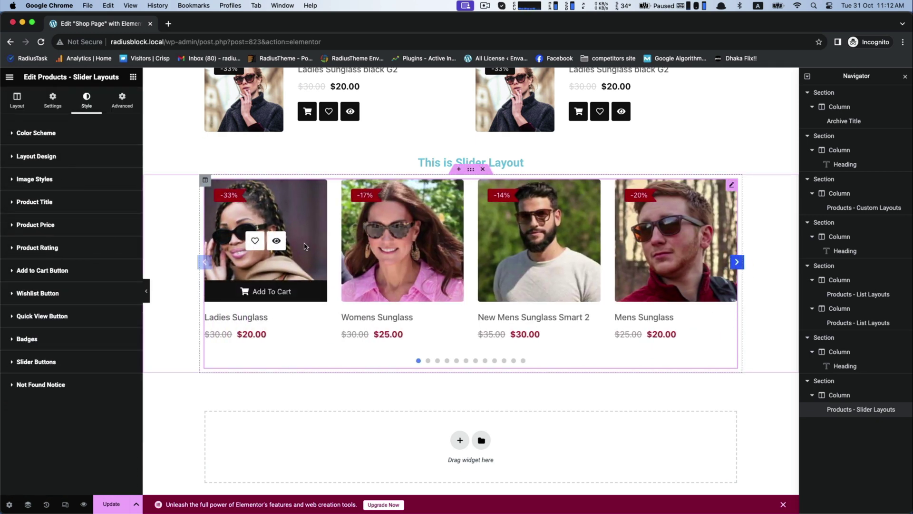
left_click(82, 363)
scroll(86, 371, "down", 10)
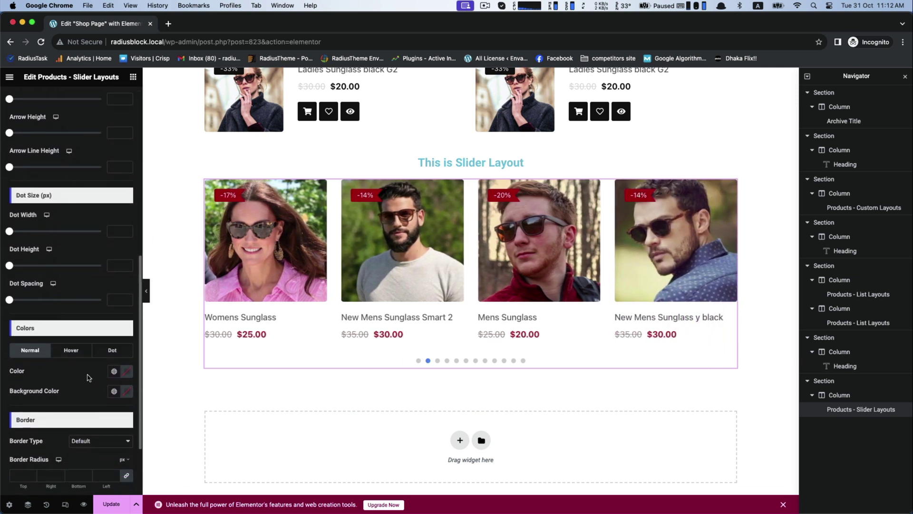
left_click(127, 371)
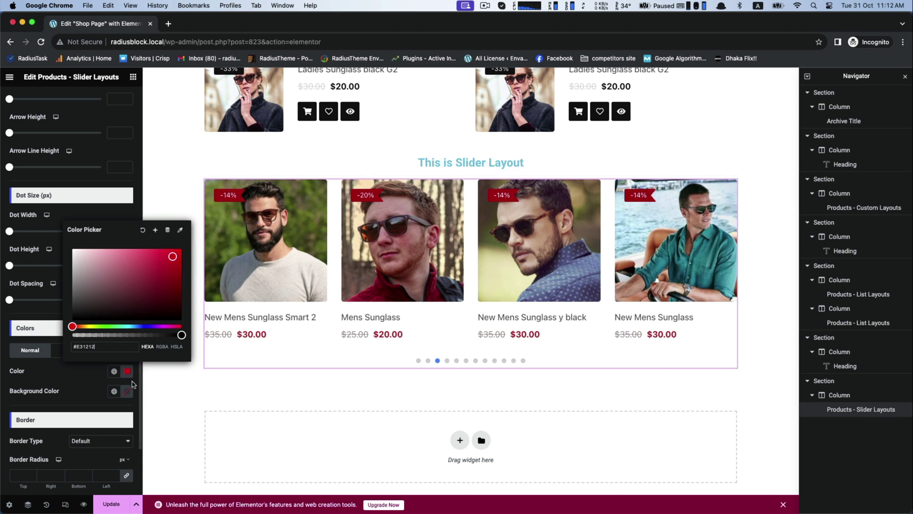
left_click(127, 392)
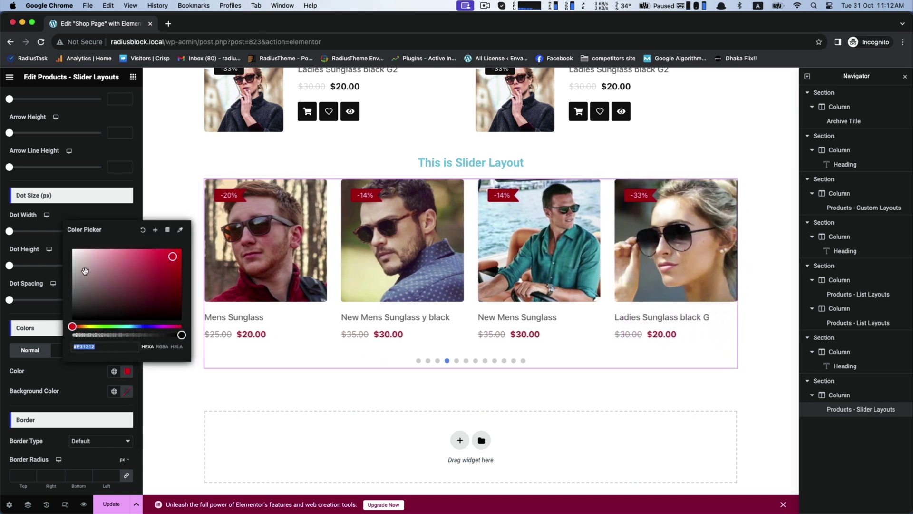
left_click(127, 371)
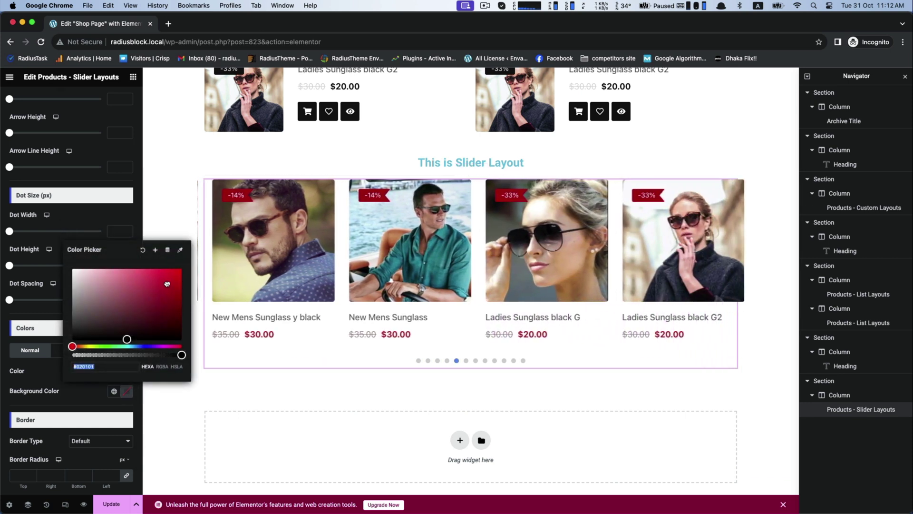
left_click(158, 296)
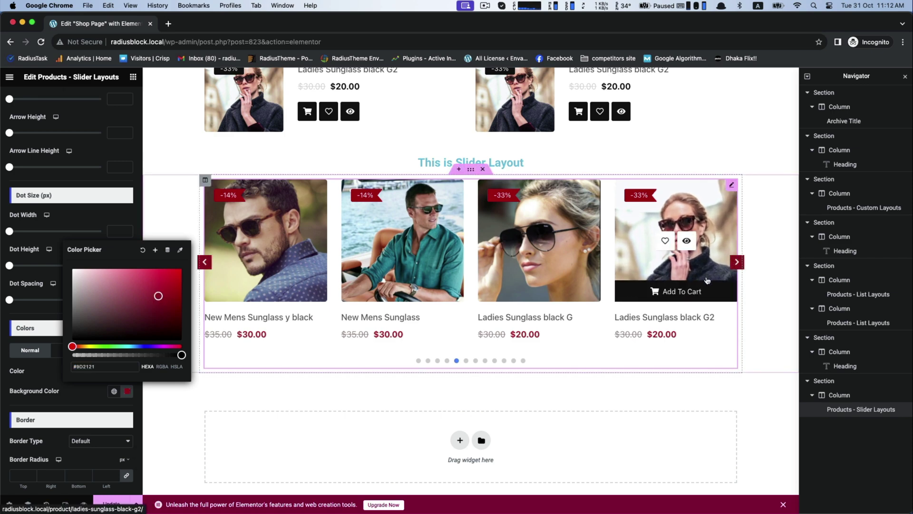
left_click(97, 400)
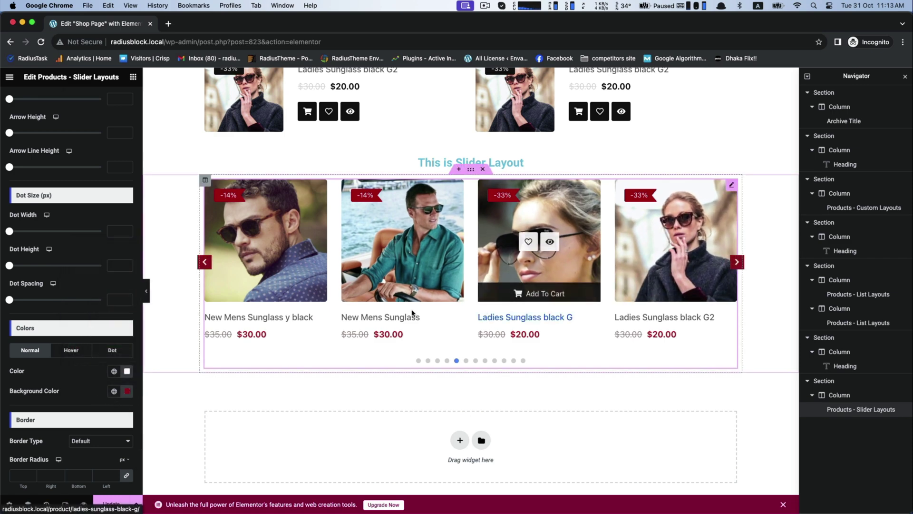
scroll(404, 316, "down", 1)
scroll(401, 318, "up", 5)
Save the Shop Page template changes with Update
scroll(401, 318, "up", 15)
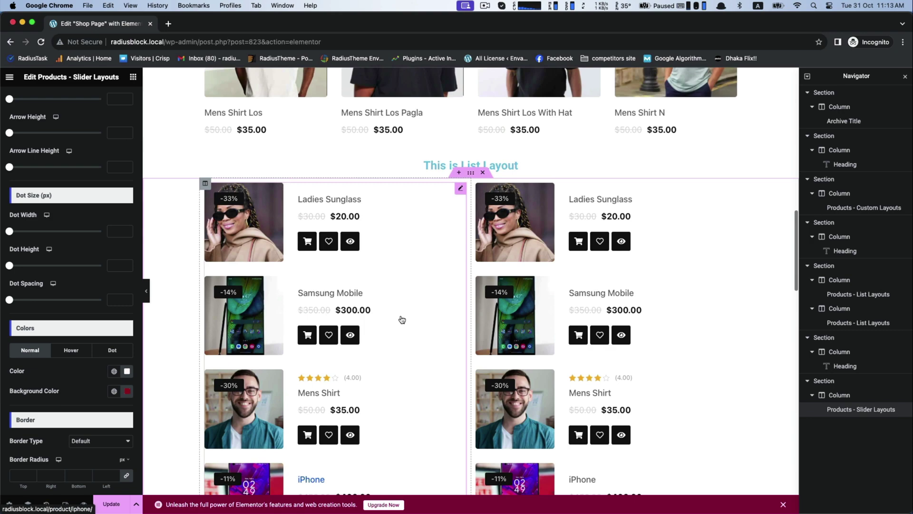
scroll(401, 319, "up", 10)
scroll(401, 318, "down", 10)
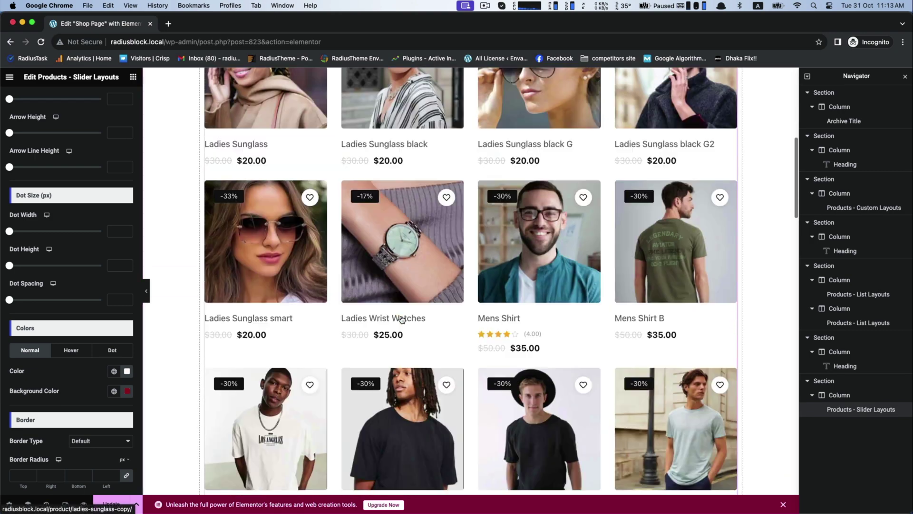
scroll(401, 319, "up", 14)
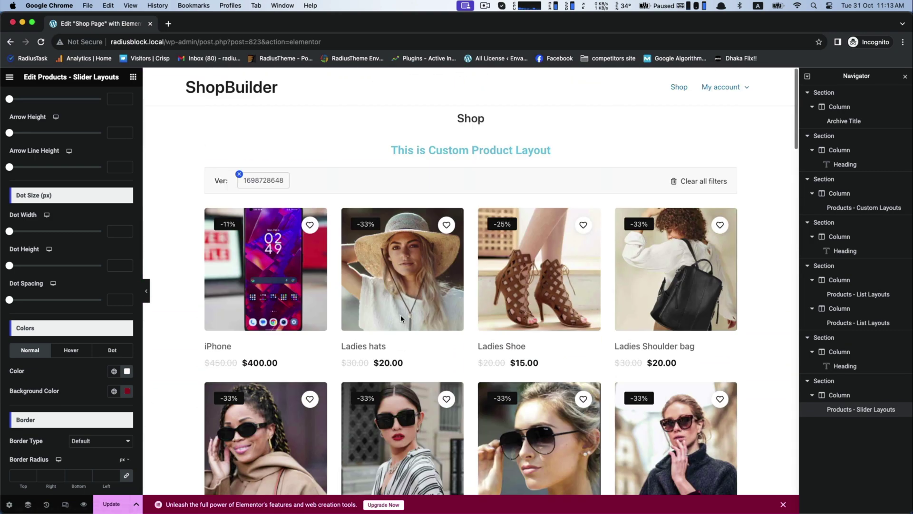
left_click(102, 504)
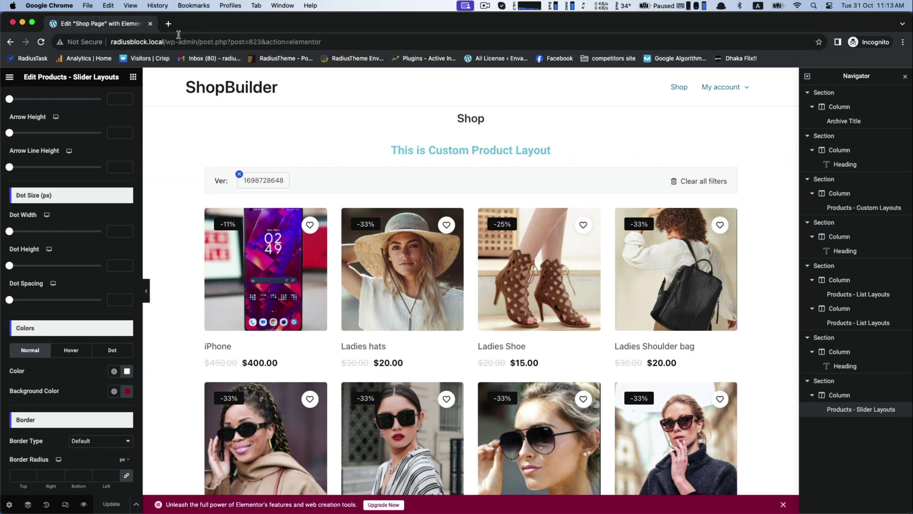
Copy the site address into a new browser tab
left_click(164, 42)
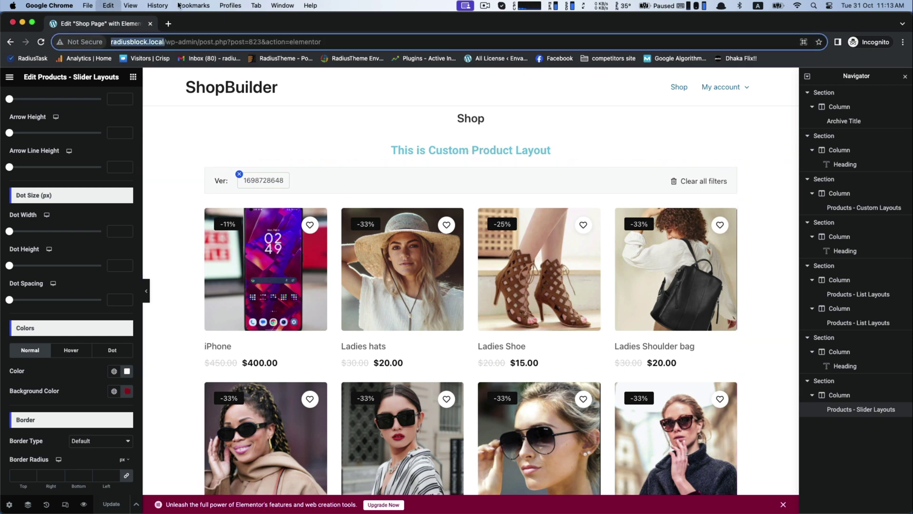
key("super+c")
key("super+t")
key("super+v")
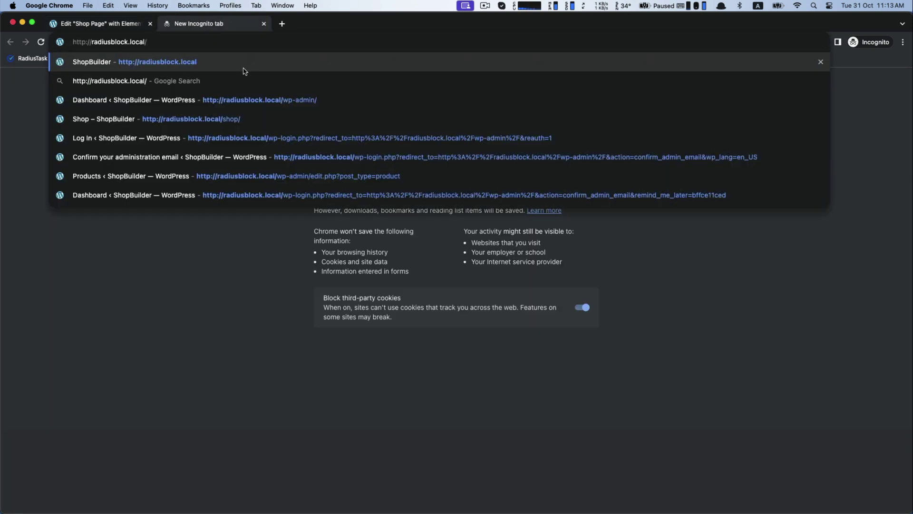
Load the live Shop – ShopBuilder page and highlight the 'This is Slider Layout' heading
left_click(236, 119)
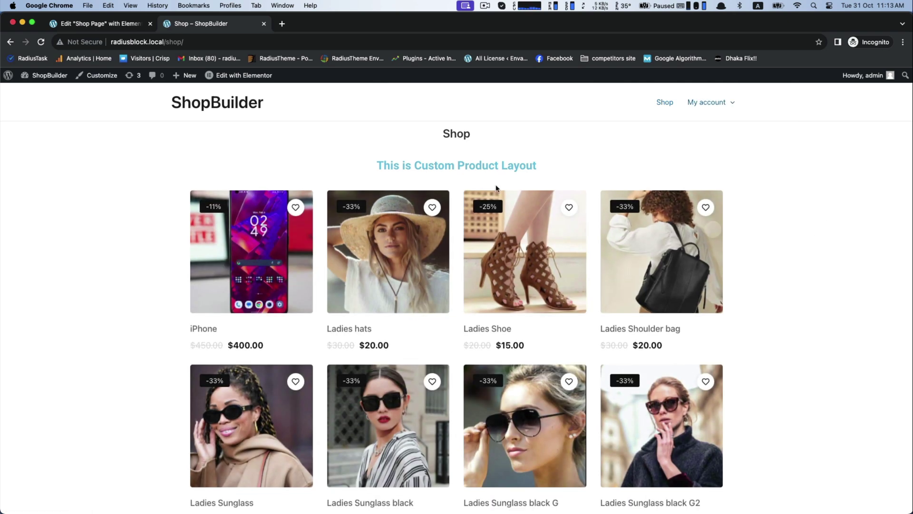
scroll(748, 199, "down", 9)
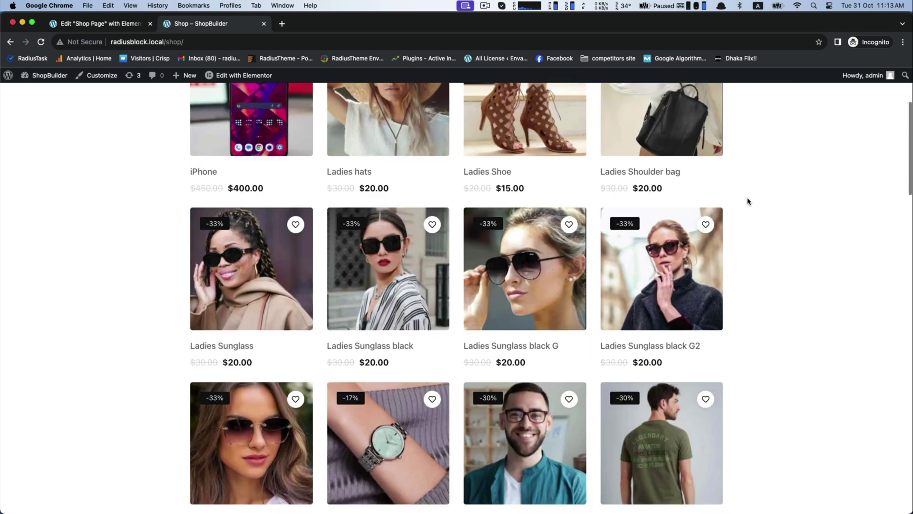
scroll(416, 209, "down", 4)
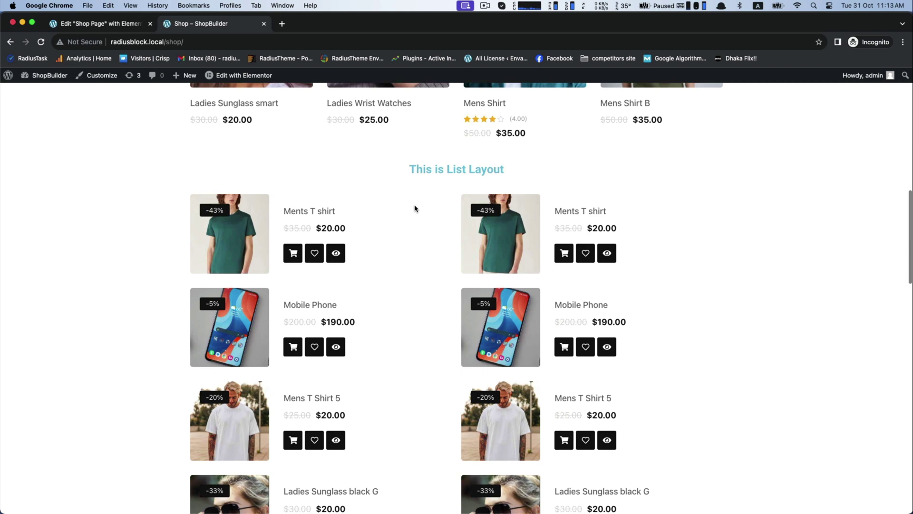
scroll(416, 206, "up", 1)
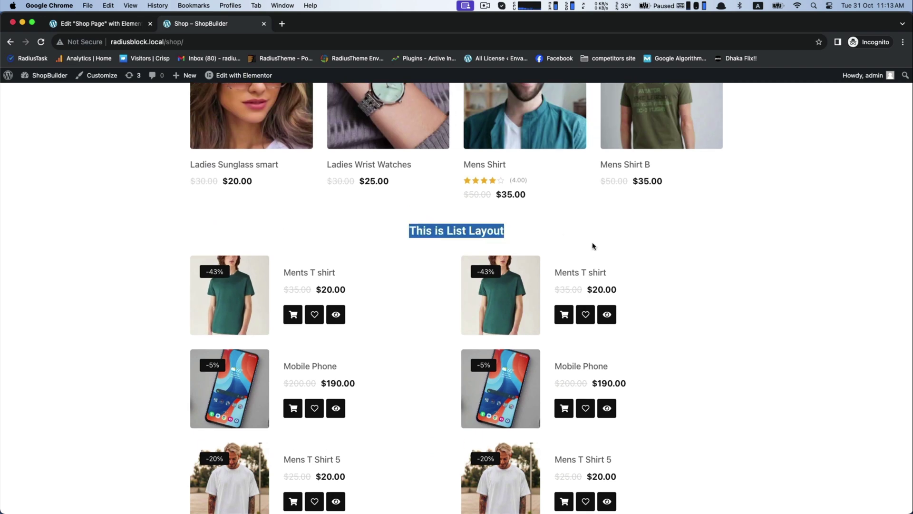
scroll(593, 246, "down", 20)
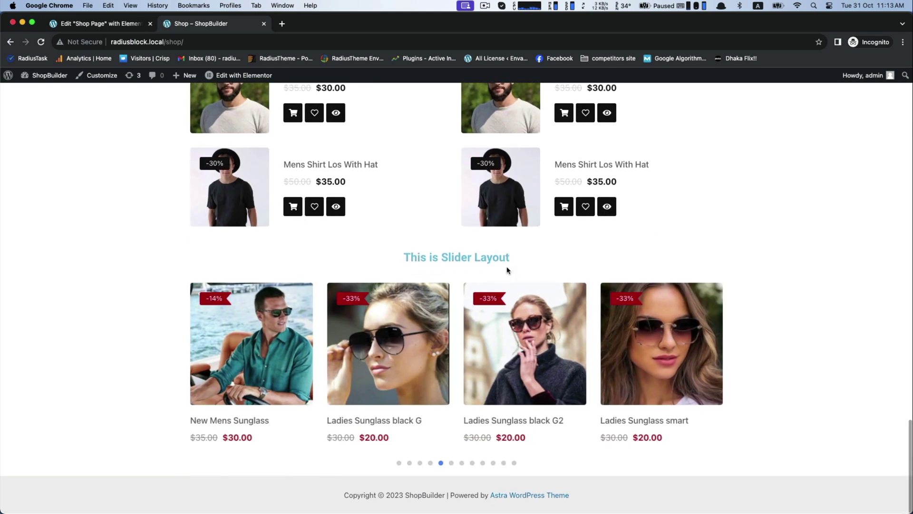
triple_click(490, 254)
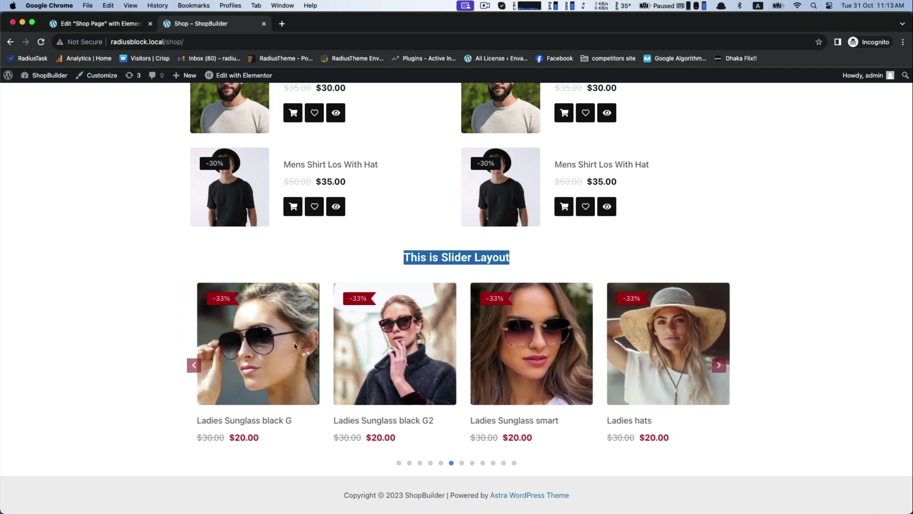